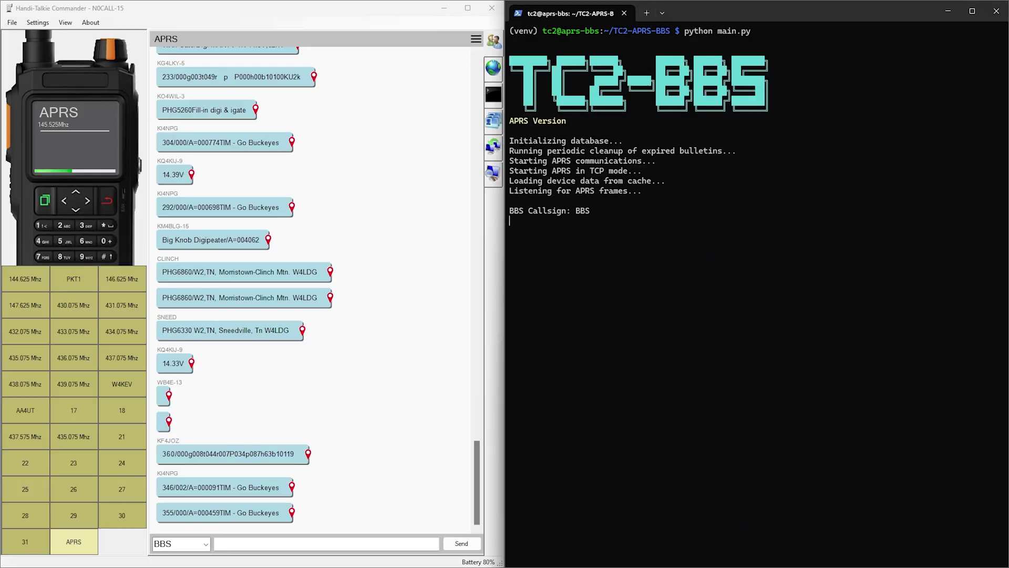
- Send the message 'hi' to the BBS station
{"action": "left_click", "coordinate": [175, 543]}
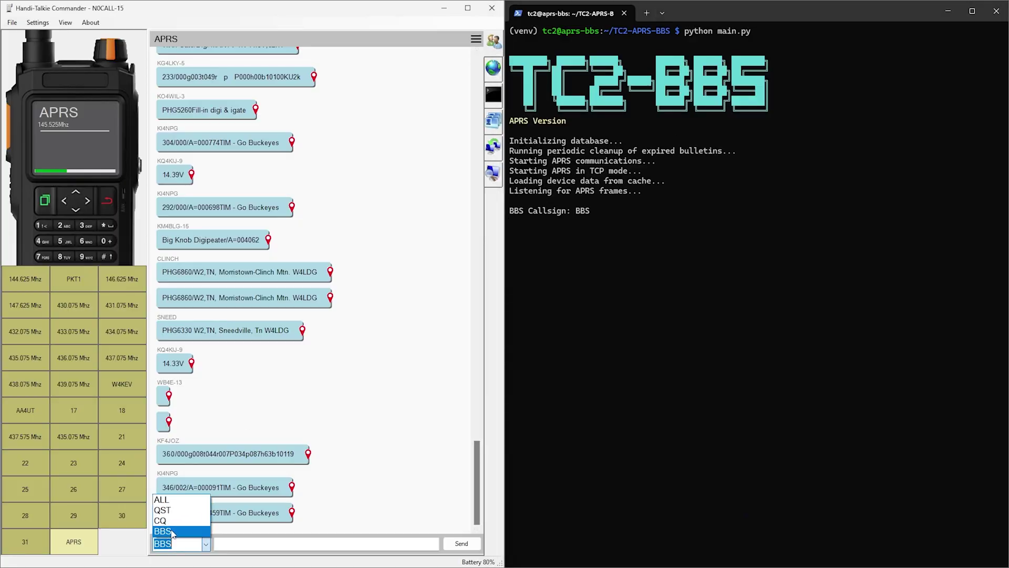
{"action": "left_click", "coordinate": [174, 531]}
{"action": "type", "text": "hi"}
{"action": "key", "text": "Return"}
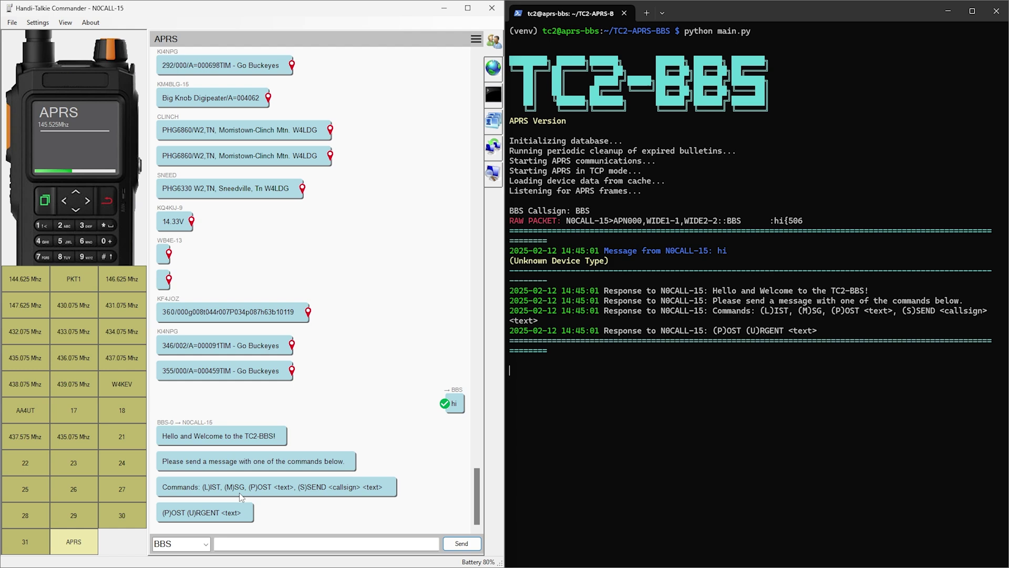
- Send the L command to list bulletins, then start a new 'P hey' message
{"action": "type", "text": "L"}
{"action": "left_click", "coordinate": [461, 543]}
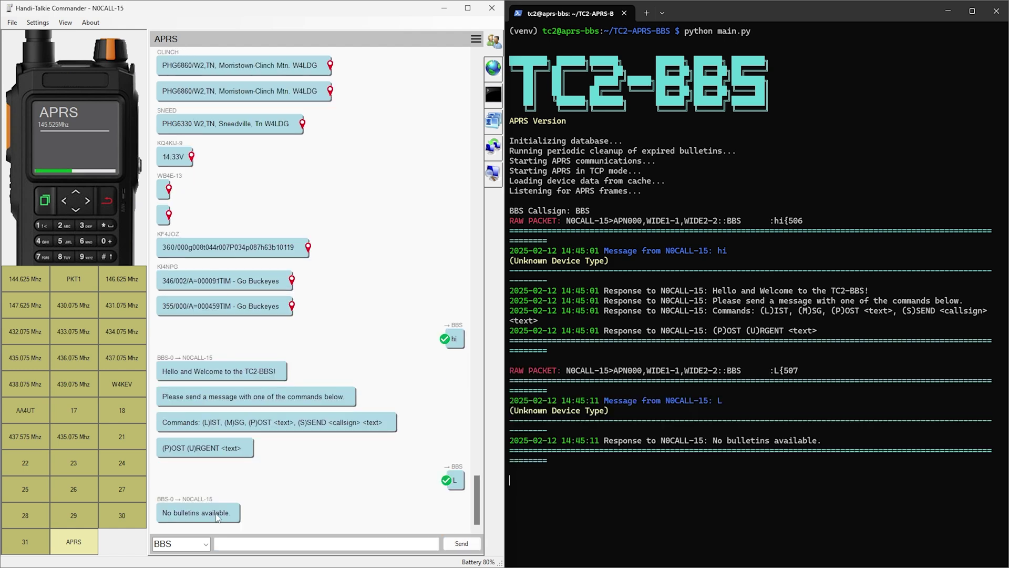
{"action": "left_click", "coordinate": [218, 543]}
{"action": "type", "text": "P hey"}
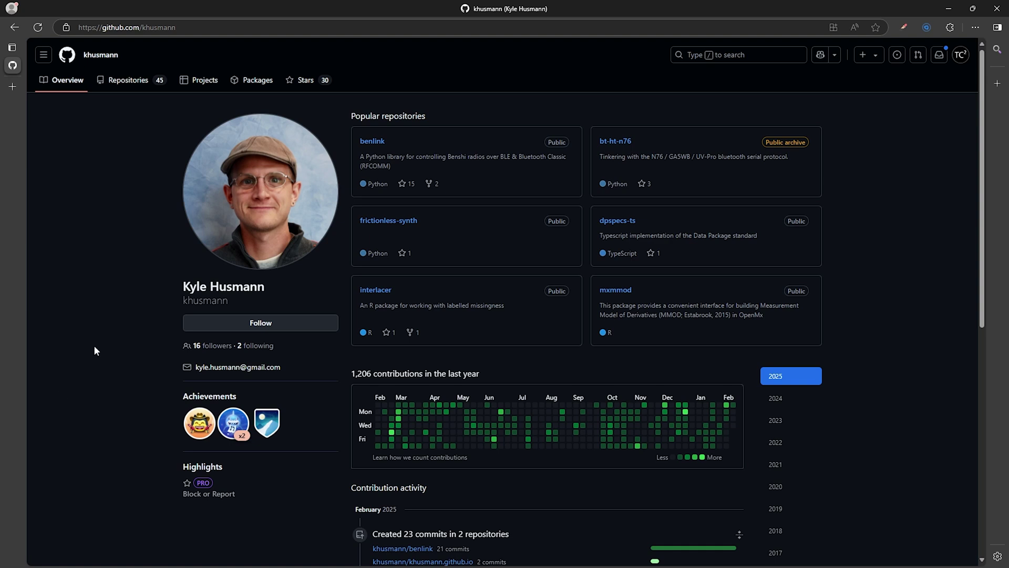
- Open the benlink repository and scroll down through its README and back up
{"action": "left_click", "coordinate": [383, 142]}
{"action": "scroll", "coordinate": [128, 376], "scroll_direction": "down", "scroll_amount": 6}
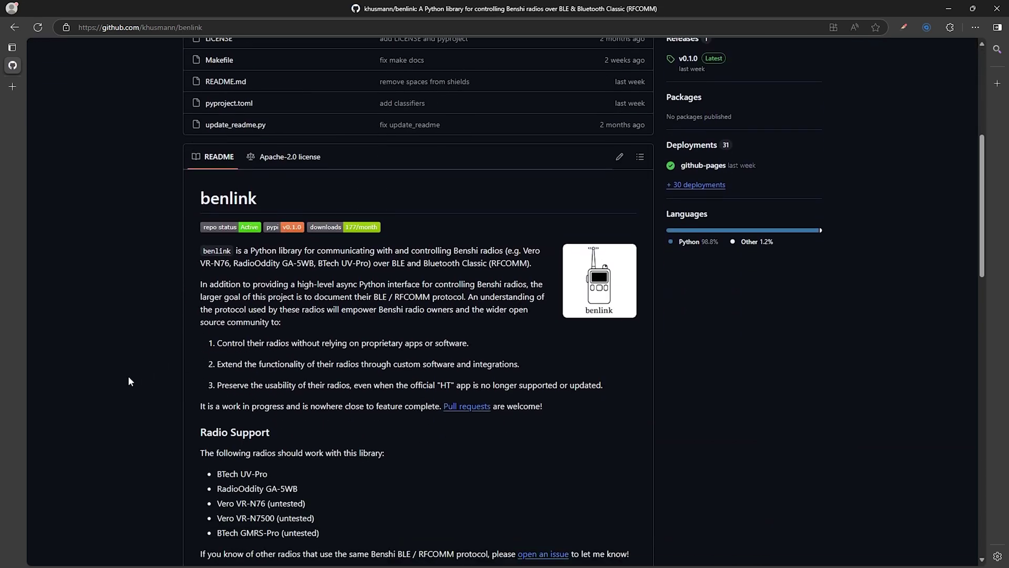
{"action": "scroll", "coordinate": [129, 376], "scroll_direction": "down", "scroll_amount": 2}
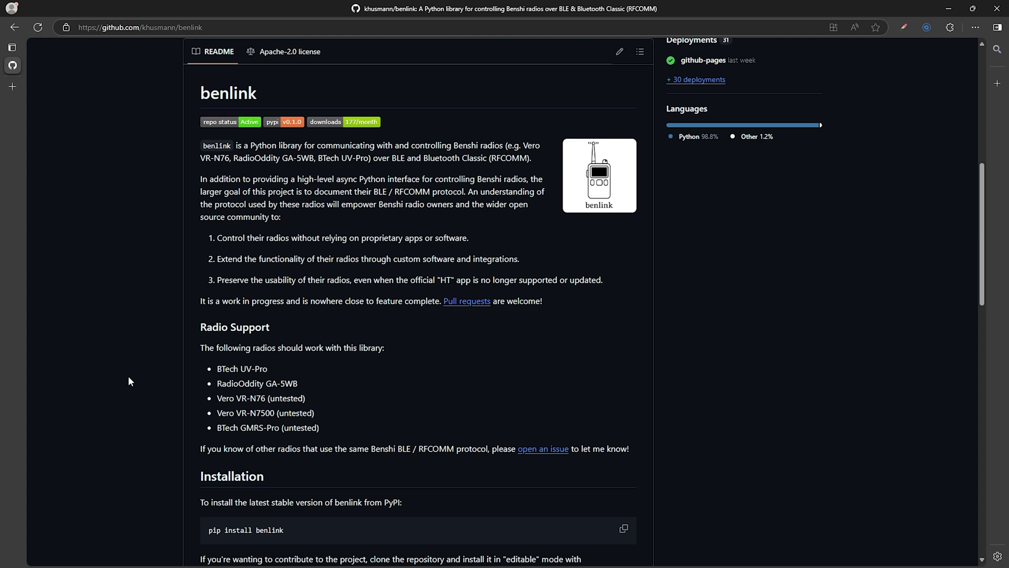
{"action": "scroll", "coordinate": [129, 378], "scroll_direction": "down", "scroll_amount": 4}
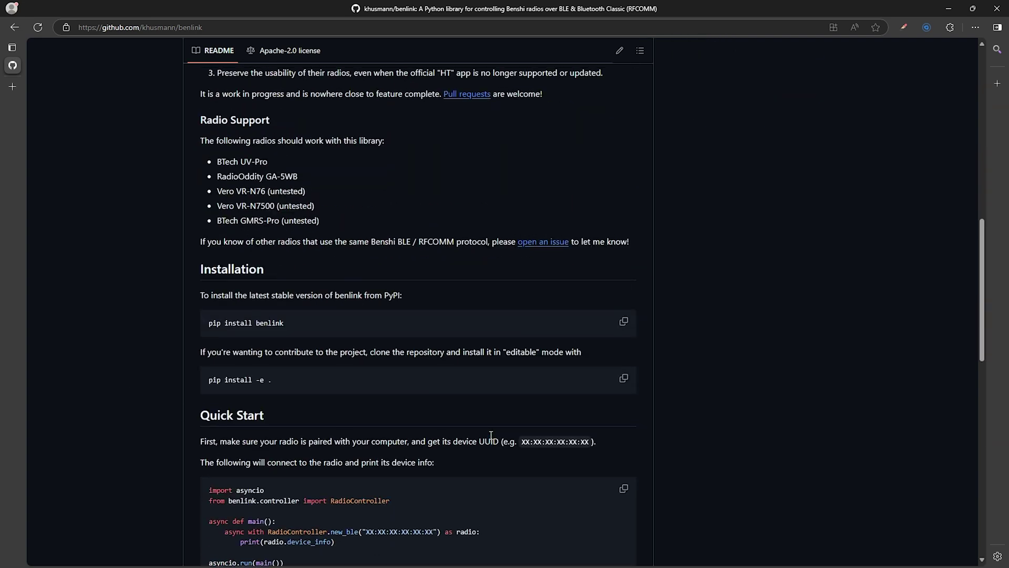
{"action": "scroll", "coordinate": [491, 436], "scroll_direction": "up", "scroll_amount": 7}
{"action": "scroll", "coordinate": [490, 435], "scroll_direction": "up", "scroll_amount": 3}
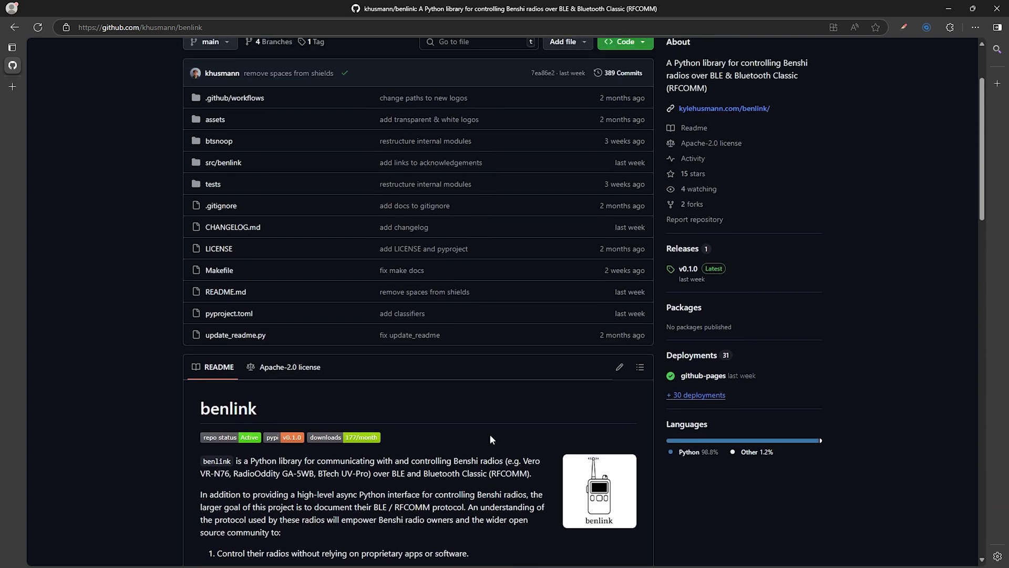
{"action": "scroll", "coordinate": [490, 433], "scroll_direction": "up", "scroll_amount": 2}
- Open the benlink documentation site and read down to the Other Projects and Roadmap sections
{"action": "left_click", "coordinate": [763, 217]}
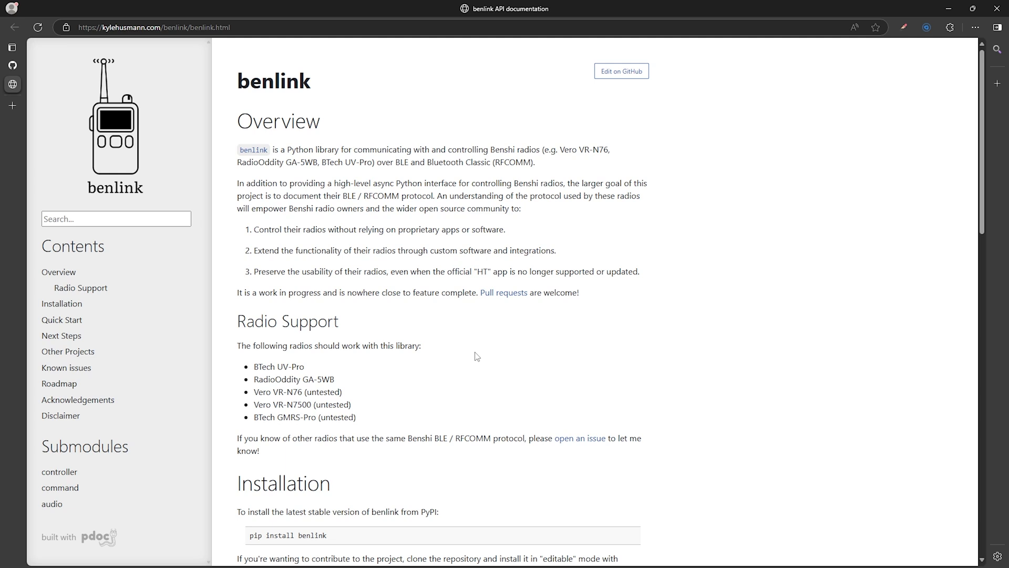
{"action": "scroll", "coordinate": [360, 379], "scroll_direction": "down", "scroll_amount": 9}
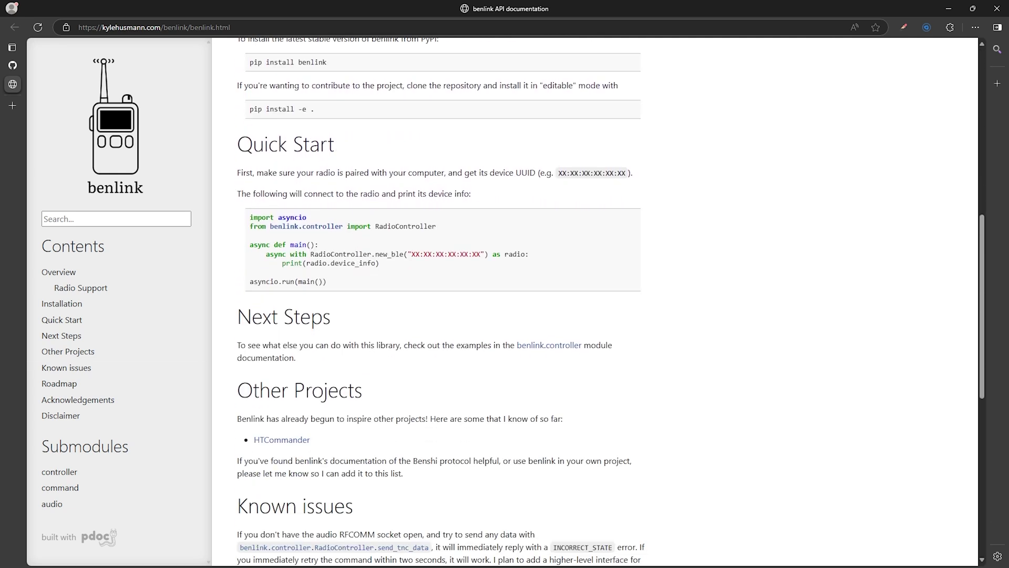
{"action": "scroll", "coordinate": [341, 347], "scroll_direction": "down", "scroll_amount": 5}
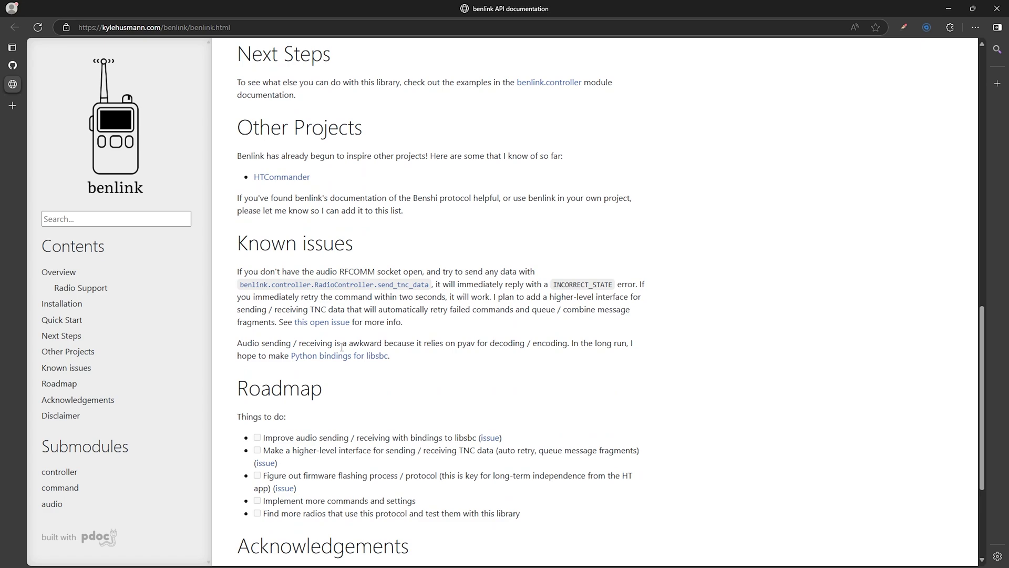
{"action": "scroll", "coordinate": [341, 347], "scroll_direction": "down", "scroll_amount": 4}
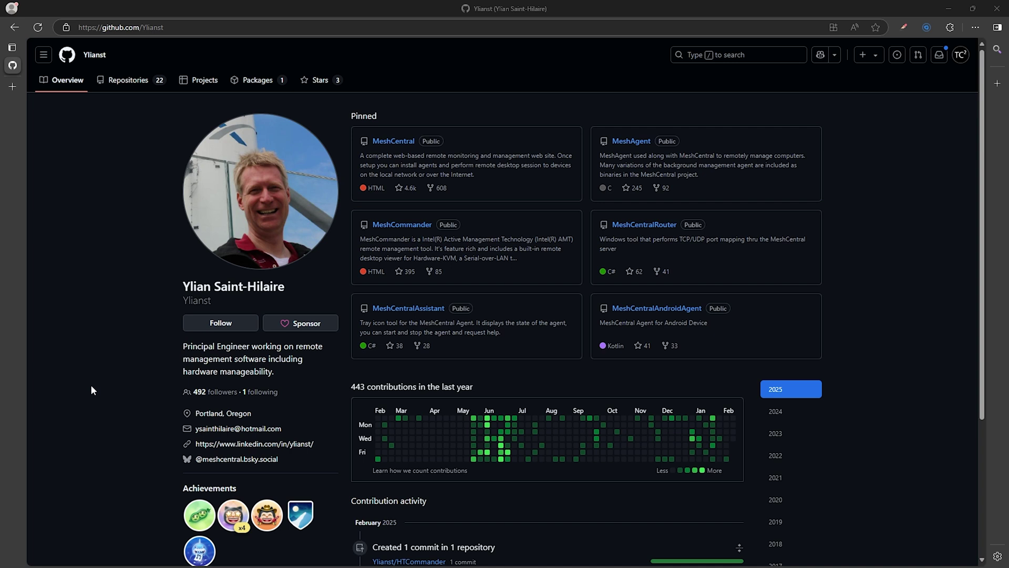
- From the profile's Repositories list, open HTCommander and scroll through its README
{"action": "left_click", "coordinate": [115, 82]}
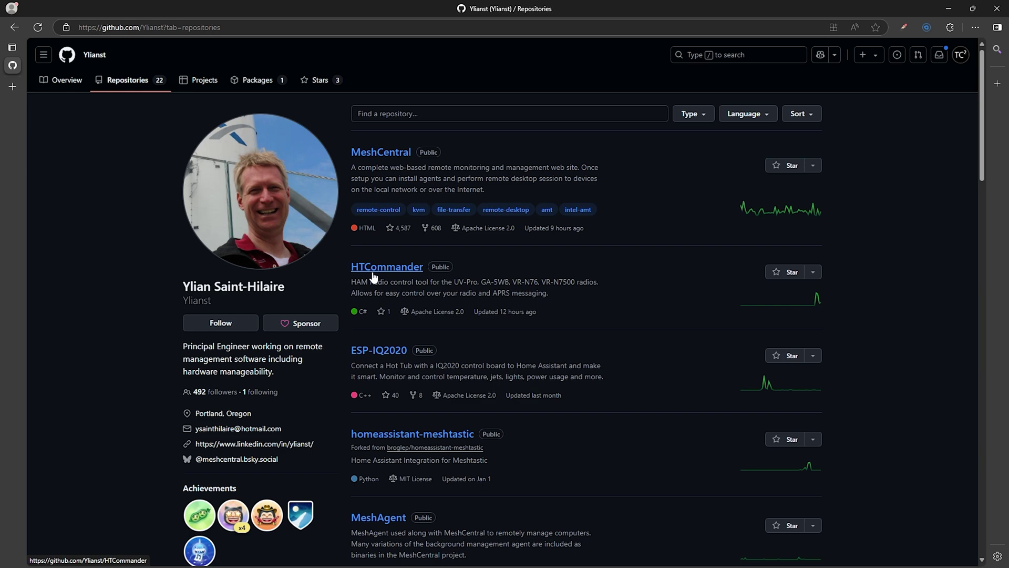
{"action": "left_click", "coordinate": [371, 269]}
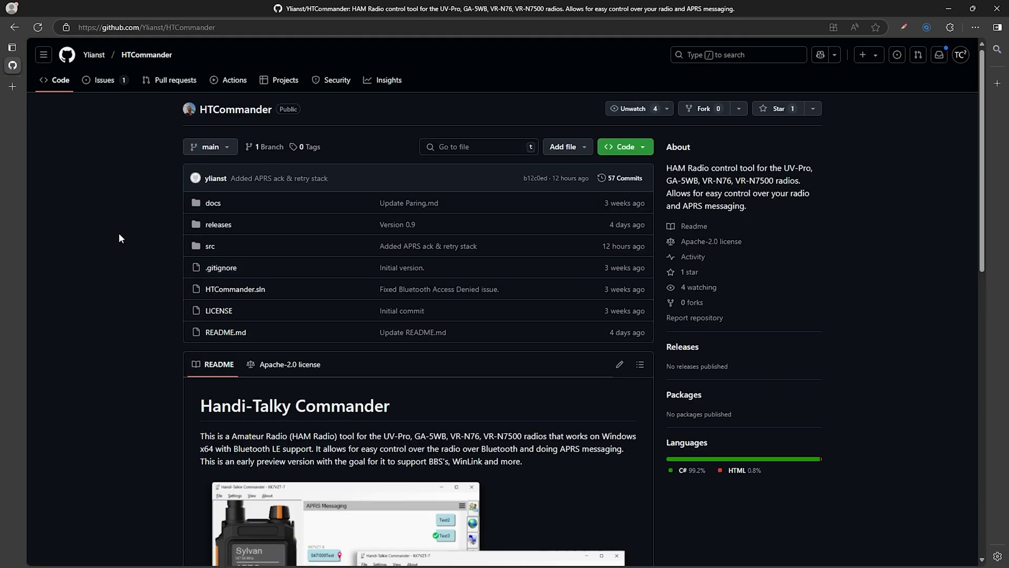
{"action": "scroll", "coordinate": [120, 238], "scroll_direction": "down", "scroll_amount": 9}
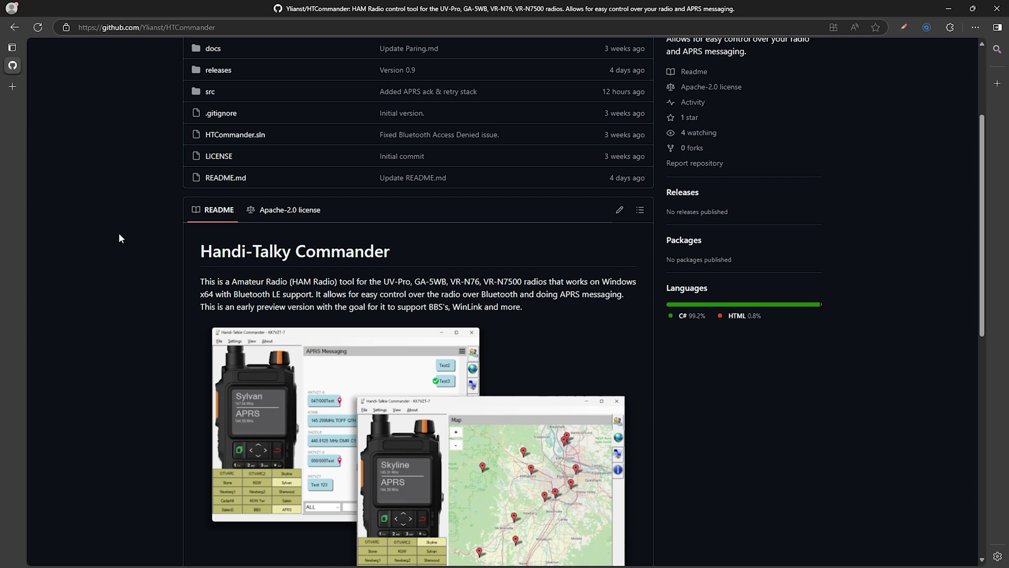
{"action": "scroll", "coordinate": [118, 238], "scroll_direction": "down", "scroll_amount": 4}
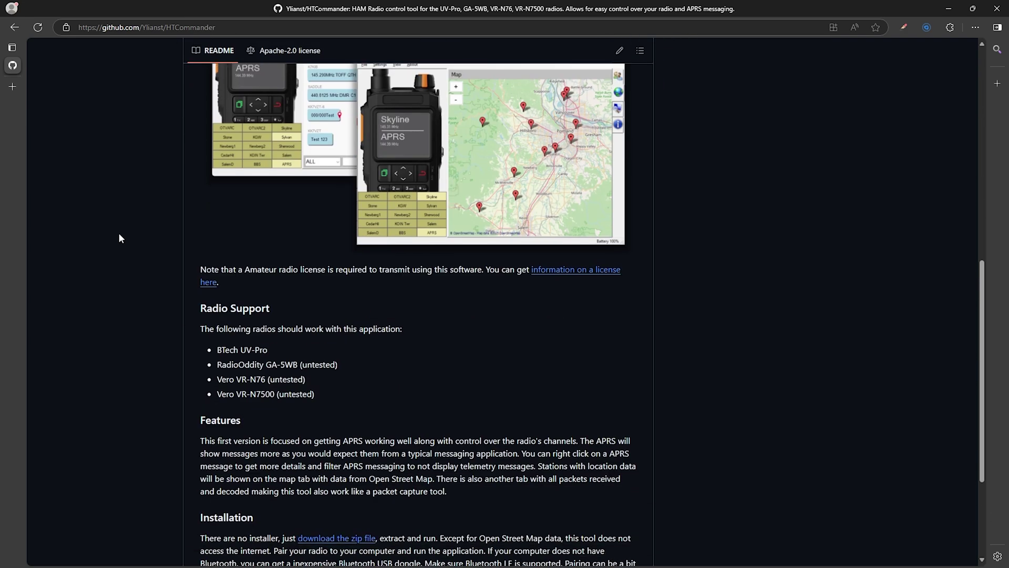
{"action": "scroll", "coordinate": [118, 237], "scroll_direction": "up", "scroll_amount": 9}
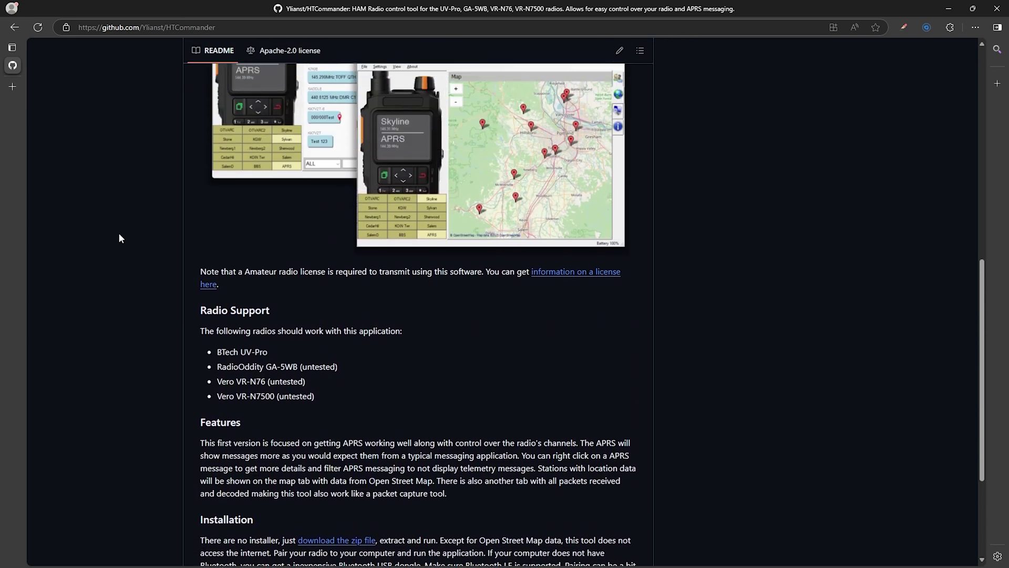
{"action": "scroll", "coordinate": [119, 238], "scroll_direction": "up", "scroll_amount": 1}
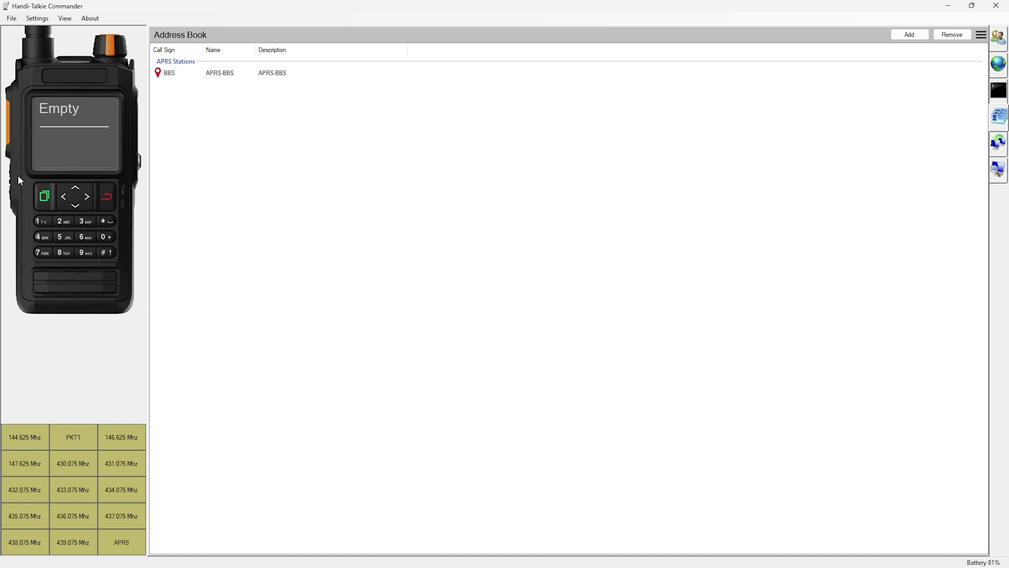
- Step the radio through 144.625 MHz, PKT1 and 146.625 MHz, ending on the APRS channel
{"action": "left_click", "coordinate": [23, 439]}
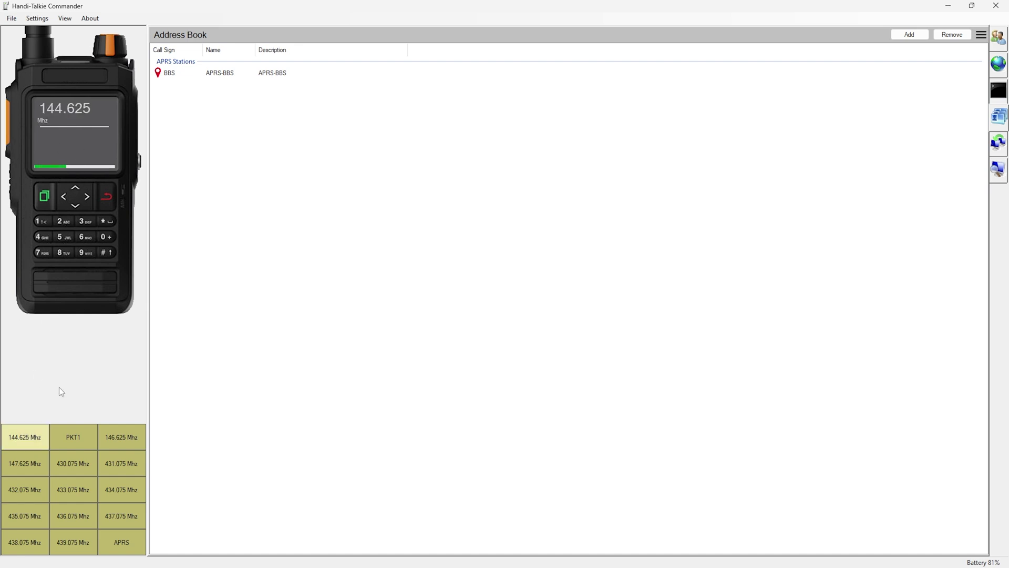
{"action": "left_click", "coordinate": [63, 439]}
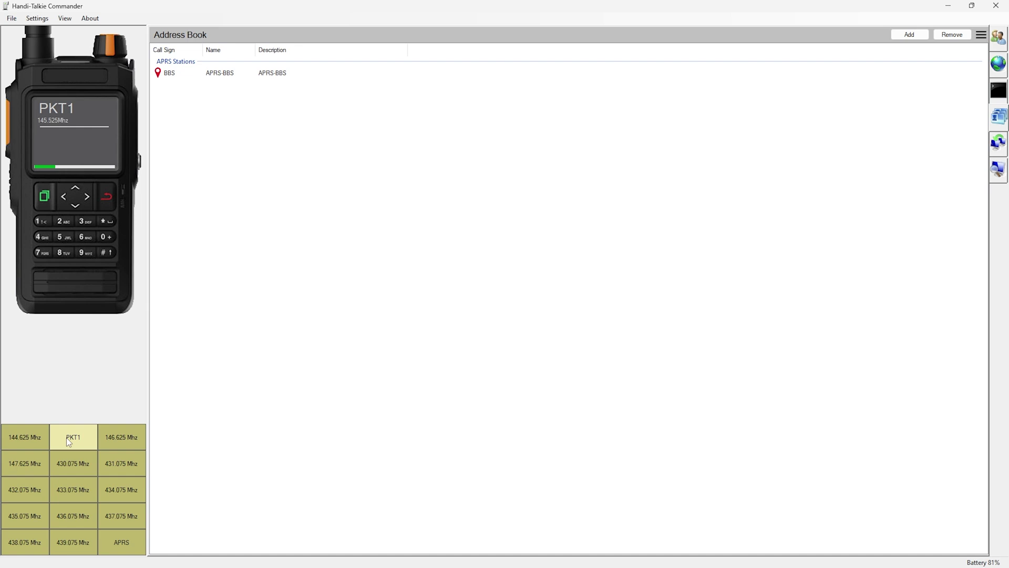
{"action": "left_click", "coordinate": [119, 436]}
{"action": "left_click", "coordinate": [118, 542]}
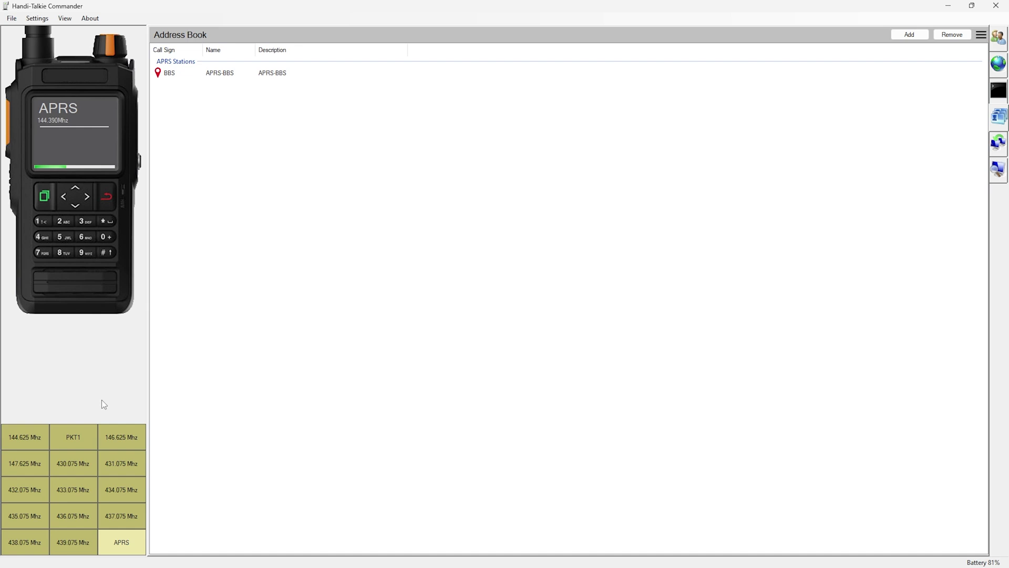
- Inspect the 146.625 MHz channel 3 settings and cancel without changes
{"action": "right_click", "coordinate": [114, 442]}
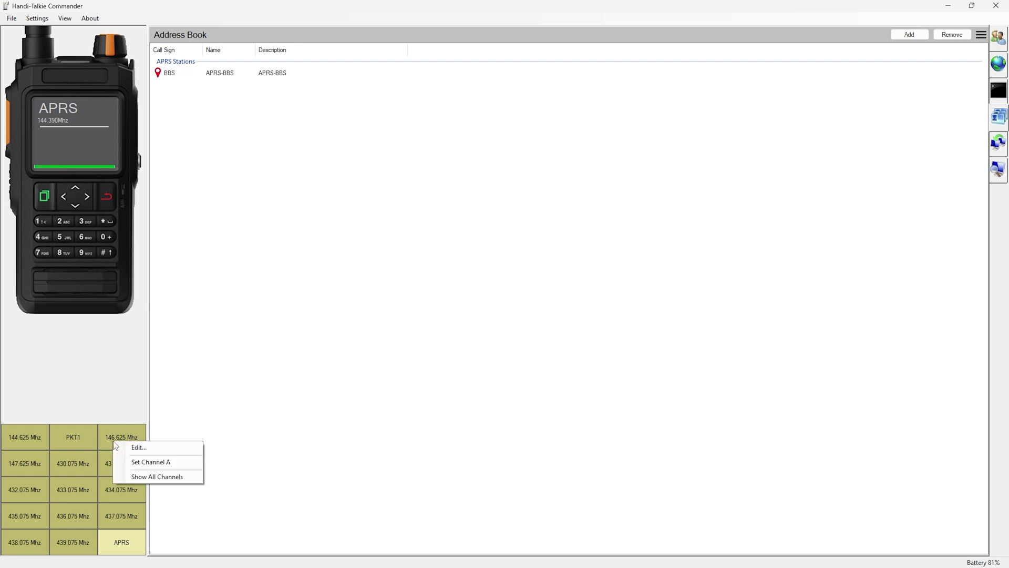
{"action": "left_click", "coordinate": [136, 448]}
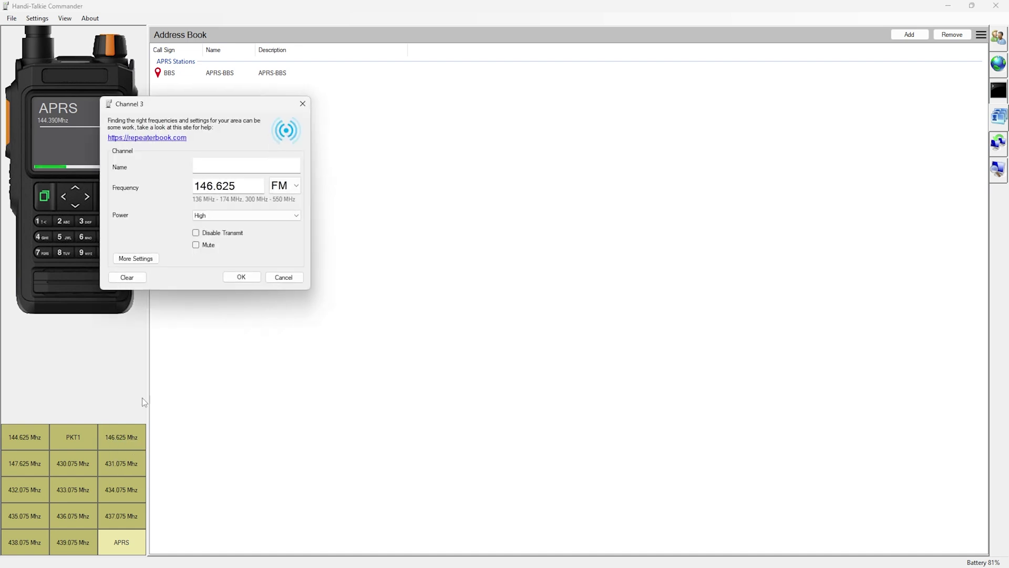
{"action": "left_click", "coordinate": [283, 277]}
- Show all channels, then inspect empty channel 15's settings and cancel unchanged
{"action": "right_click", "coordinate": [108, 441]}
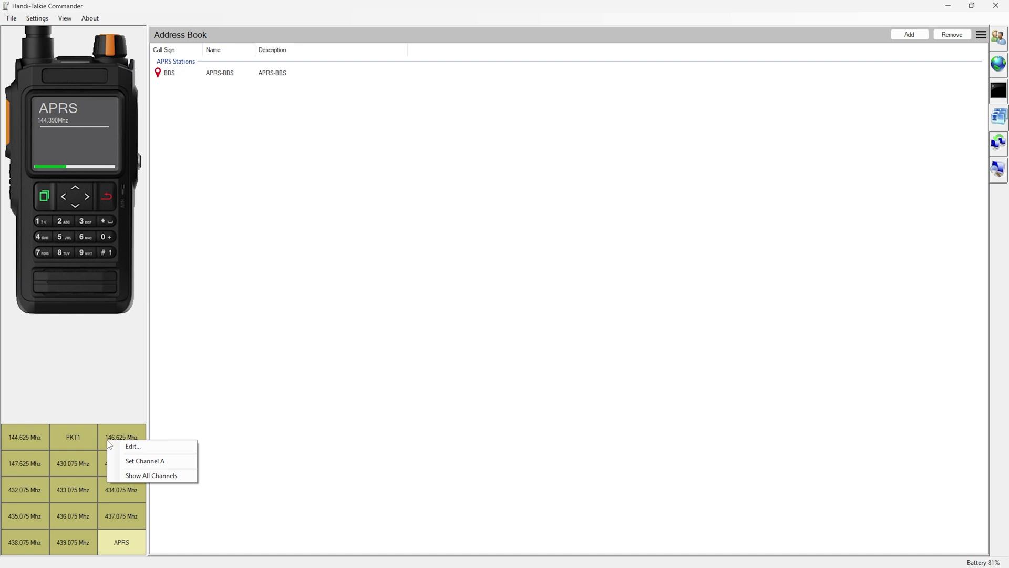
{"action": "left_click", "coordinate": [131, 476]}
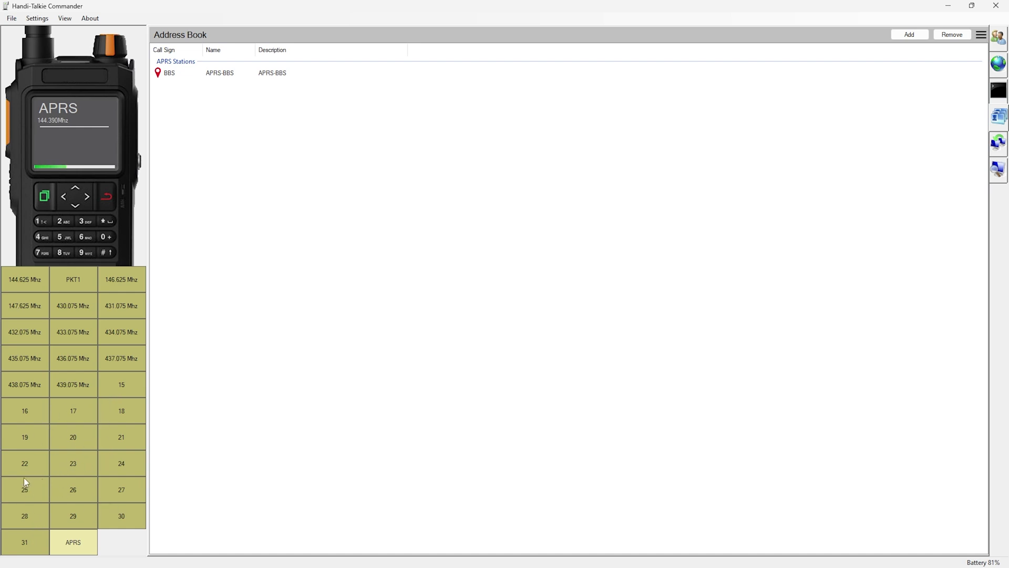
{"action": "right_click", "coordinate": [121, 390]}
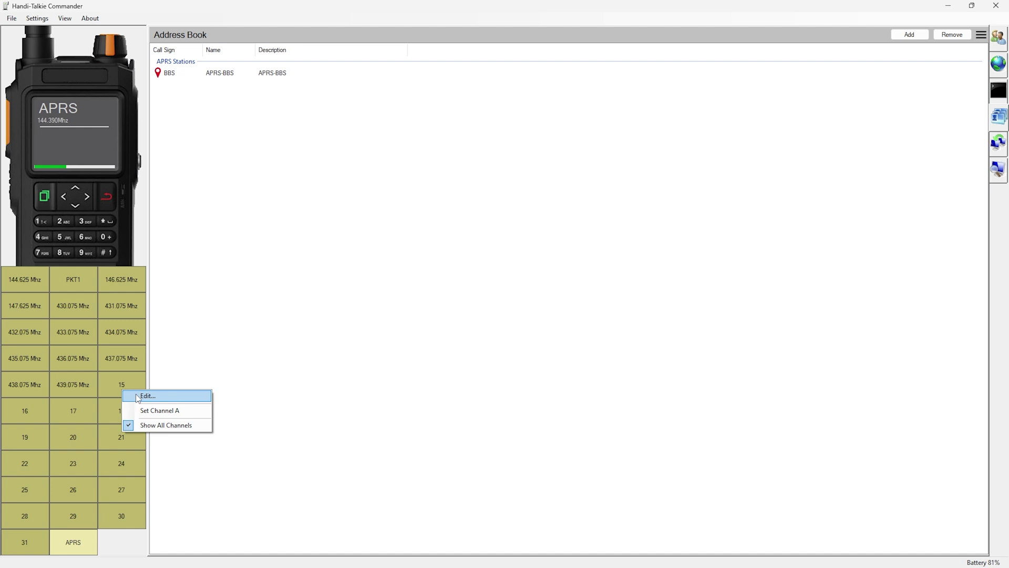
{"action": "left_click", "coordinate": [136, 394]}
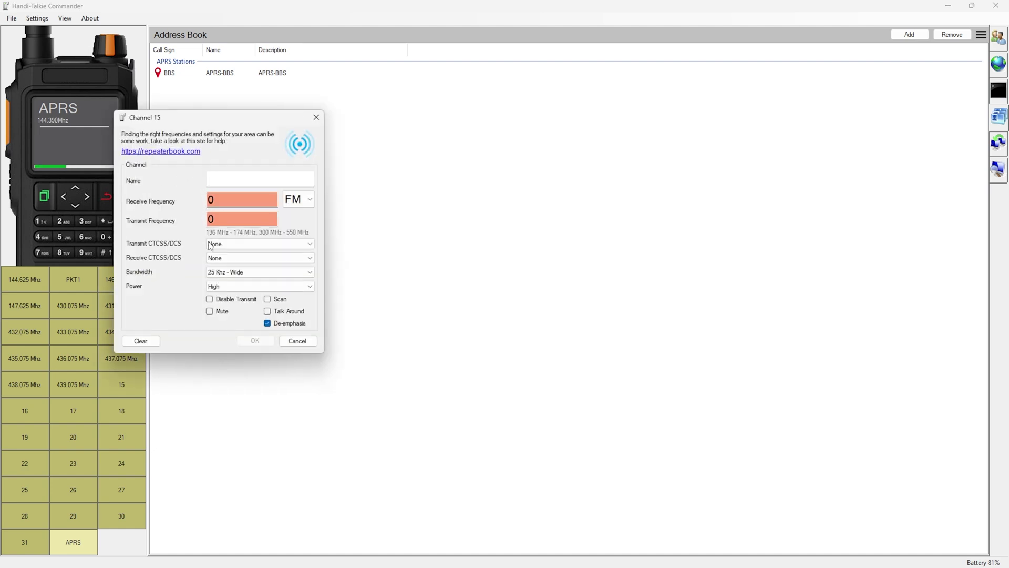
{"action": "left_click", "coordinate": [287, 340]}
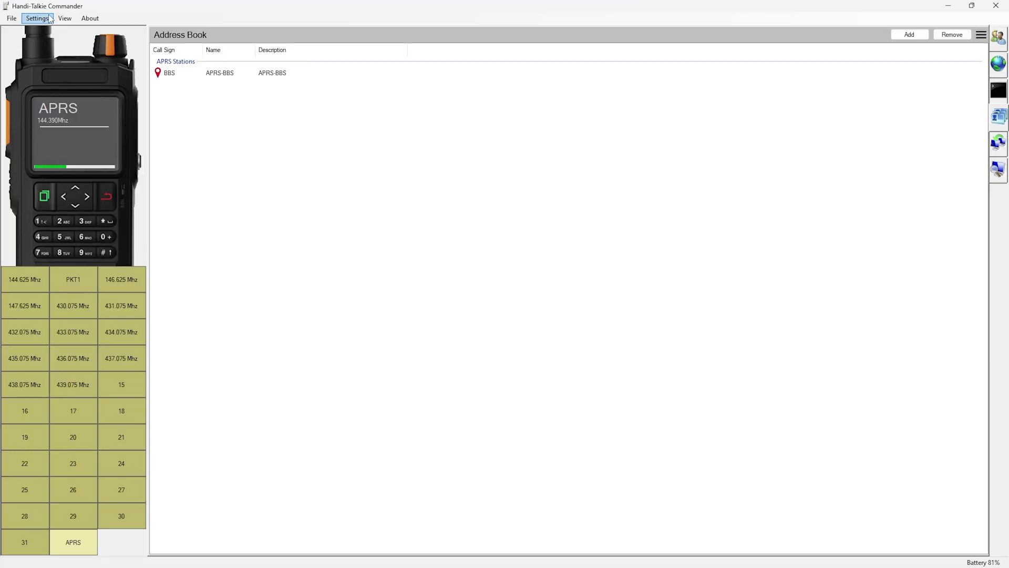
- Import channels from ht-test.csv in the Documents folder
{"action": "left_click", "coordinate": [35, 20]}
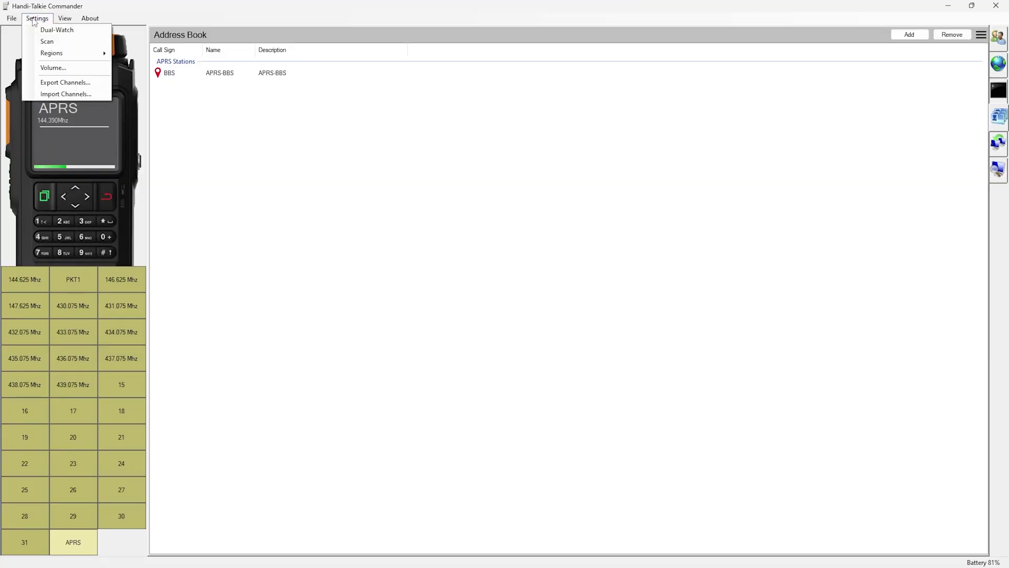
{"action": "left_click", "coordinate": [51, 95]}
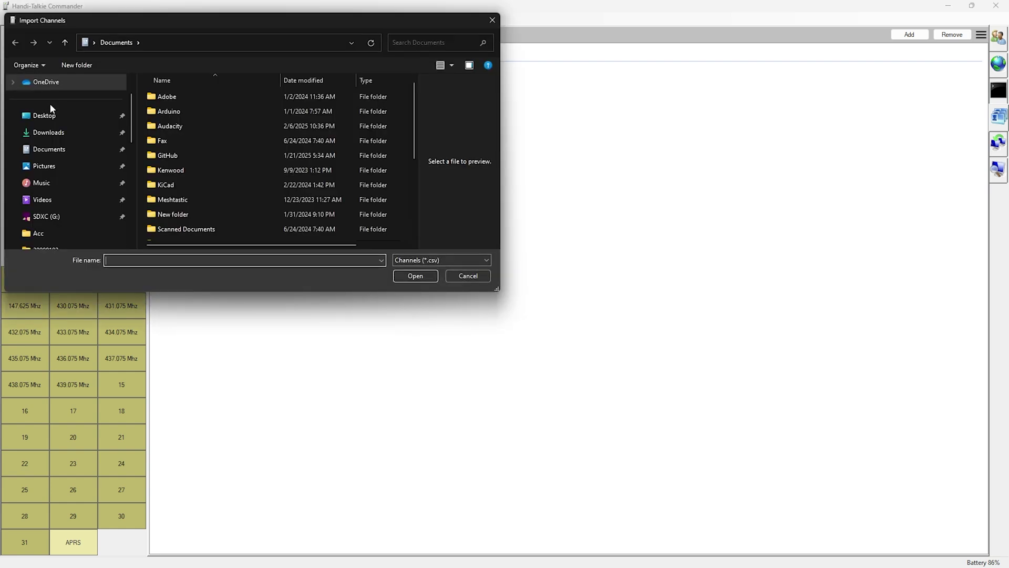
{"action": "left_click", "coordinate": [49, 150]}
{"action": "scroll", "coordinate": [234, 181], "scroll_direction": "down", "scroll_amount": 3}
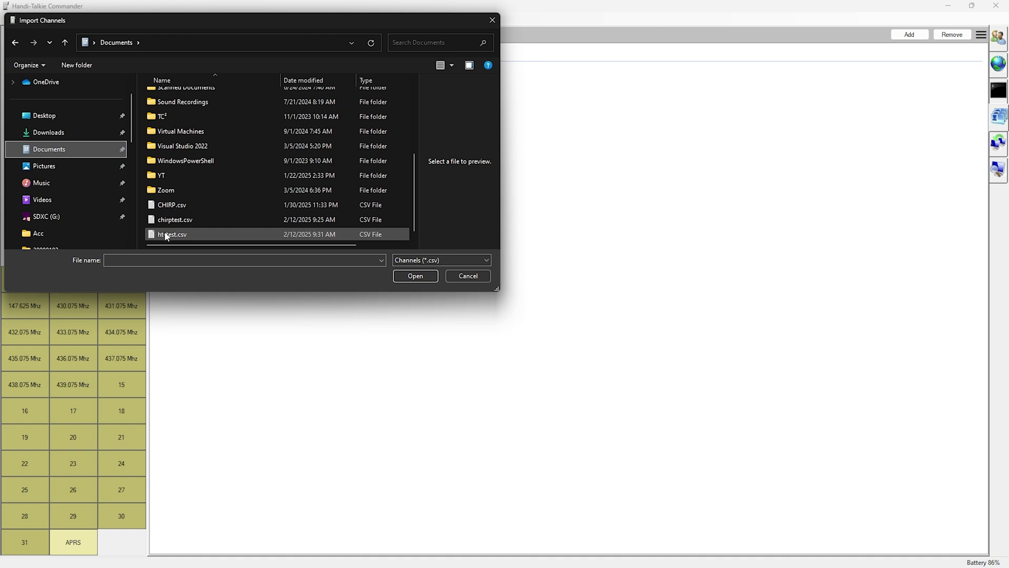
{"action": "left_click", "coordinate": [172, 234]}
{"action": "left_click", "coordinate": [417, 277]}
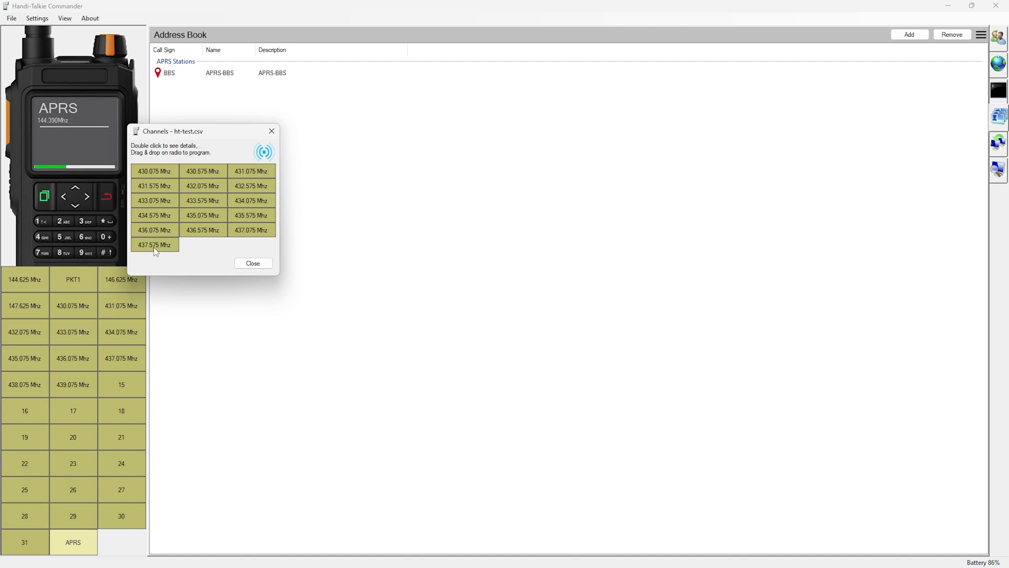
- After checking the 430.075 MHz details, copy 437.575 and 435.075 MHz onto slots 19 and 20
{"action": "double_click", "coordinate": [157, 169]}
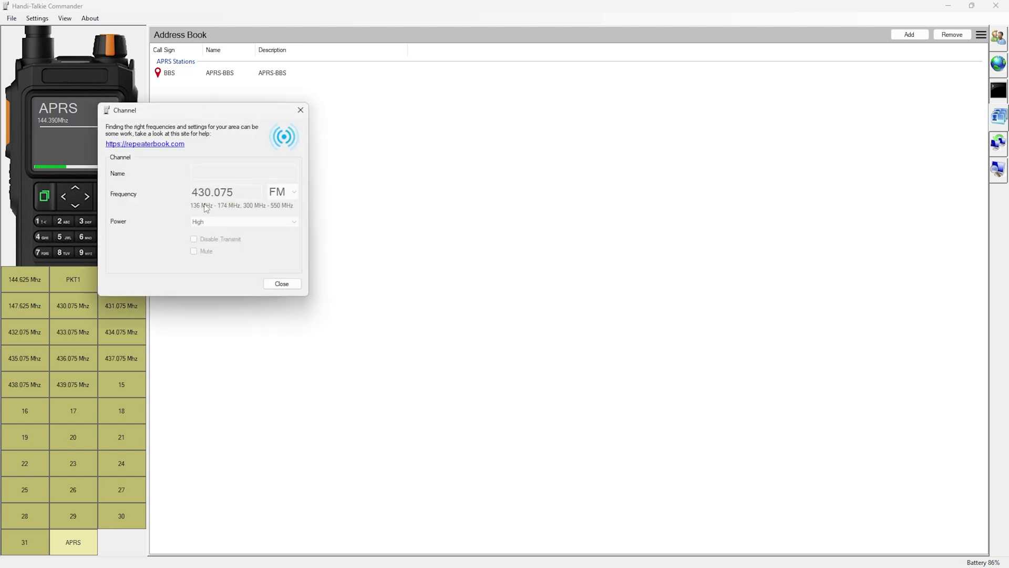
{"action": "left_click", "coordinate": [299, 108]}
{"action": "left_click_drag", "start_coordinate": [149, 245], "coordinate": [26, 434]}
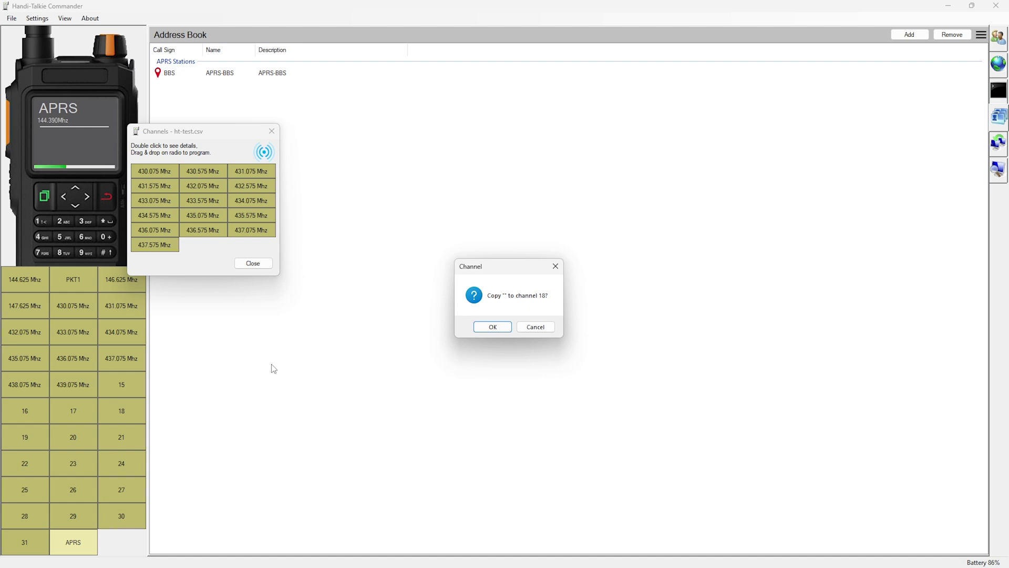
{"action": "left_click", "coordinate": [481, 330]}
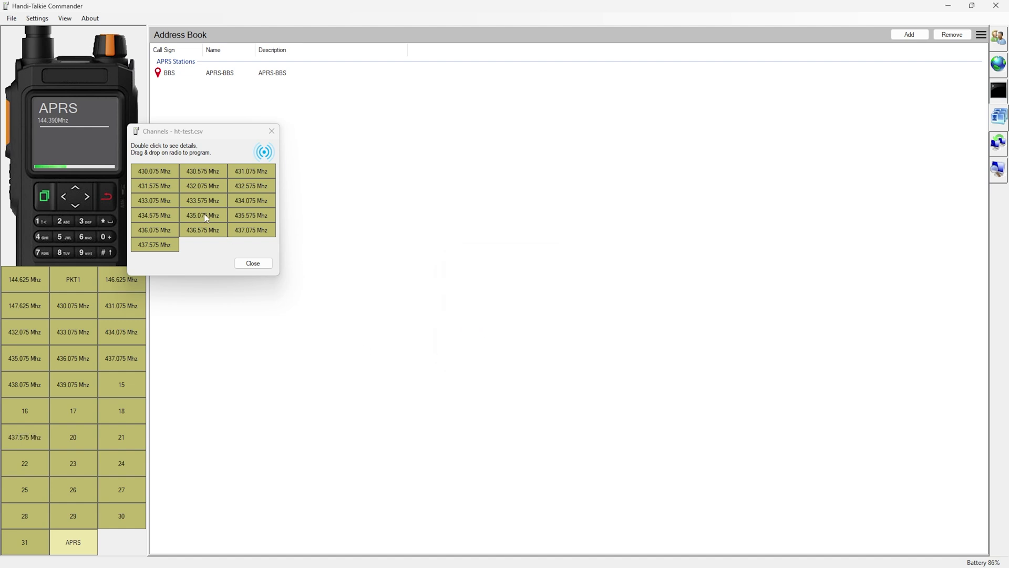
{"action": "left_click_drag", "start_coordinate": [199, 233], "coordinate": [73, 437]}
{"action": "left_click", "coordinate": [247, 263]}
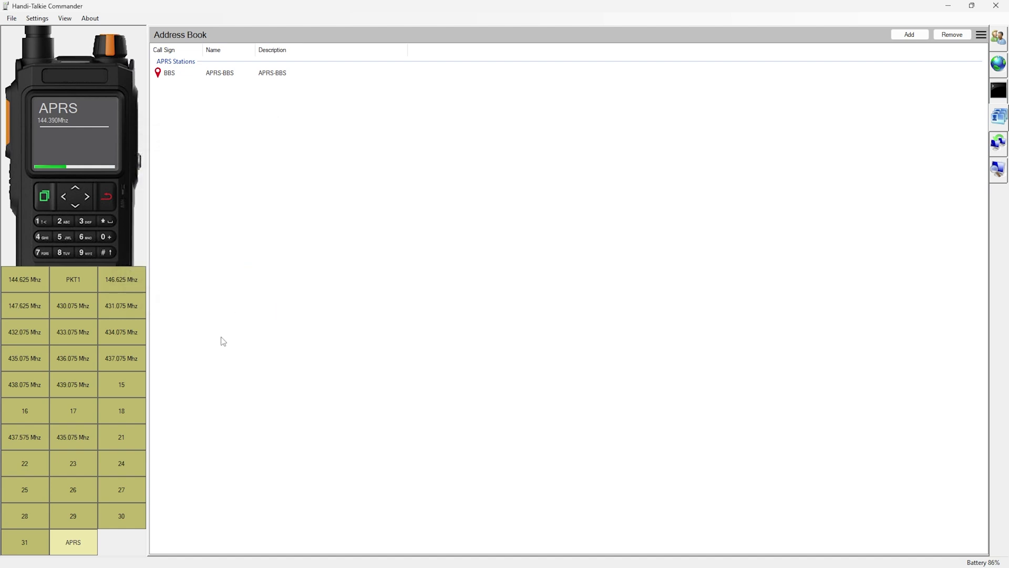
{"action": "left_click", "coordinate": [42, 20]}
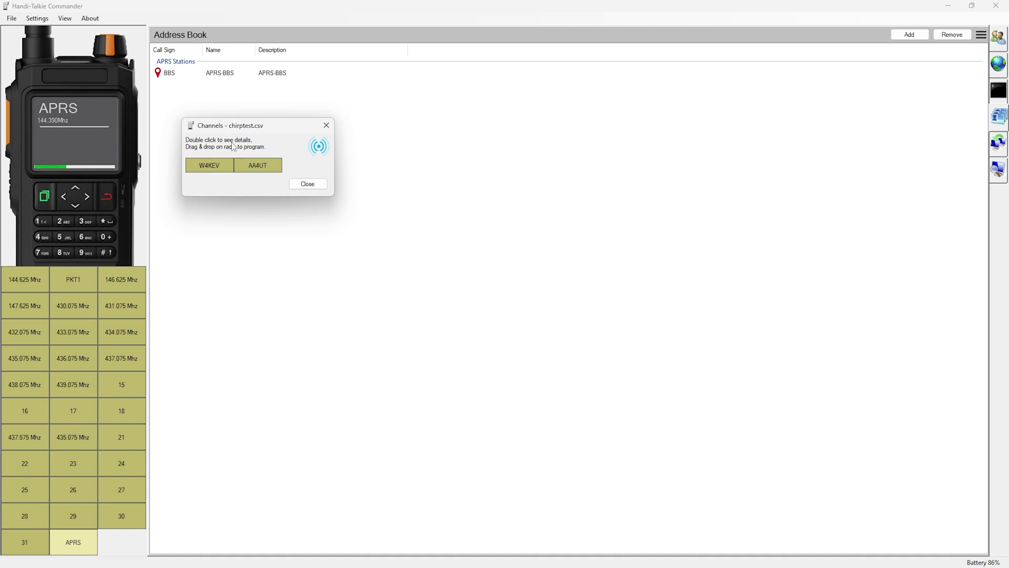
- Copy chirptest.csv's W4KEV and AA4UT channels onto slots 15 and 16, then close the Channels window
{"action": "left_click_drag", "start_coordinate": [220, 164], "coordinate": [103, 391]}
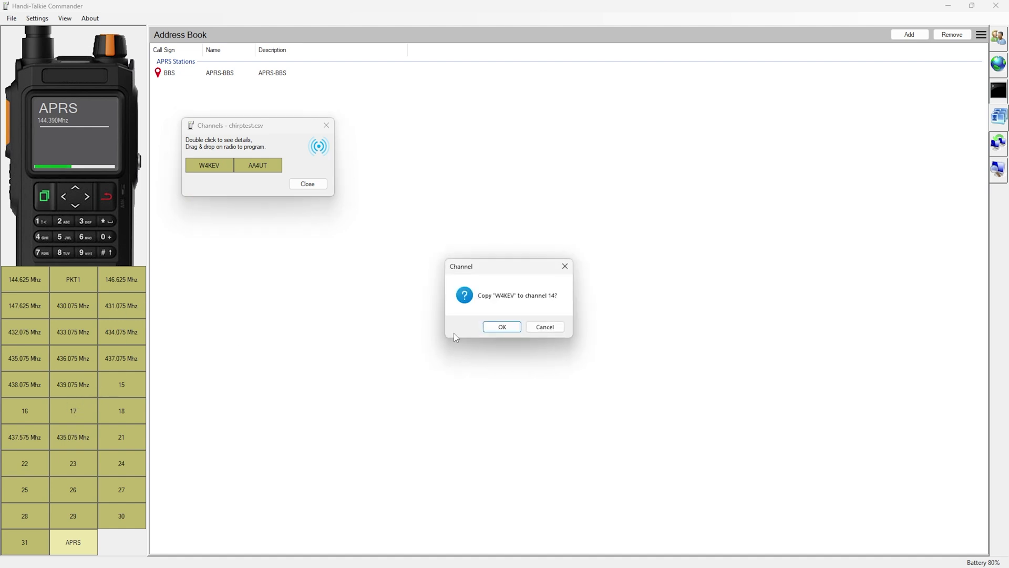
{"action": "left_click", "coordinate": [502, 327]}
{"action": "left_click_drag", "start_coordinate": [266, 175], "coordinate": [27, 409]}
{"action": "left_click", "coordinate": [500, 327]}
{"action": "left_click", "coordinate": [307, 184]}
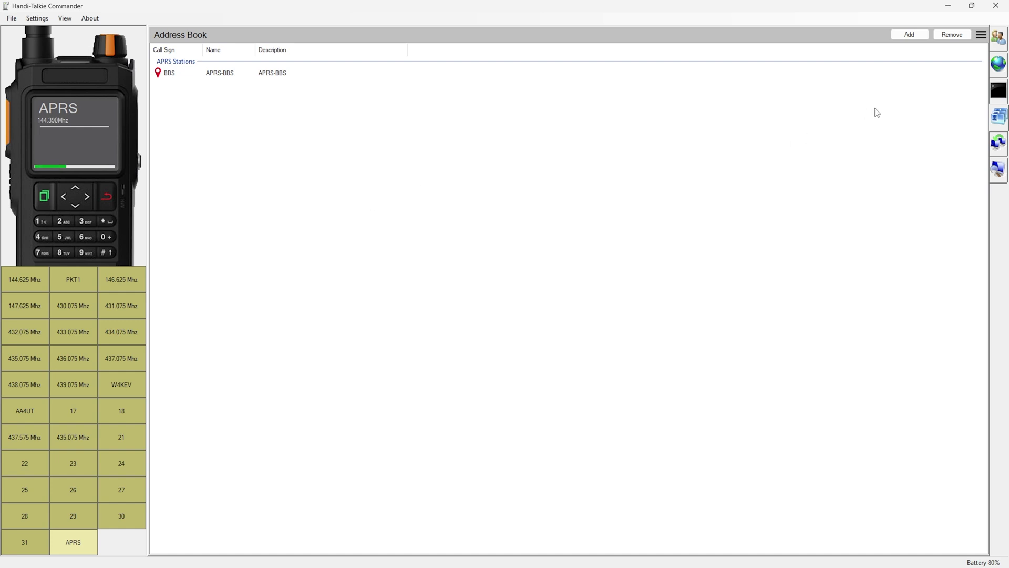
{"action": "left_click", "coordinate": [998, 39]}
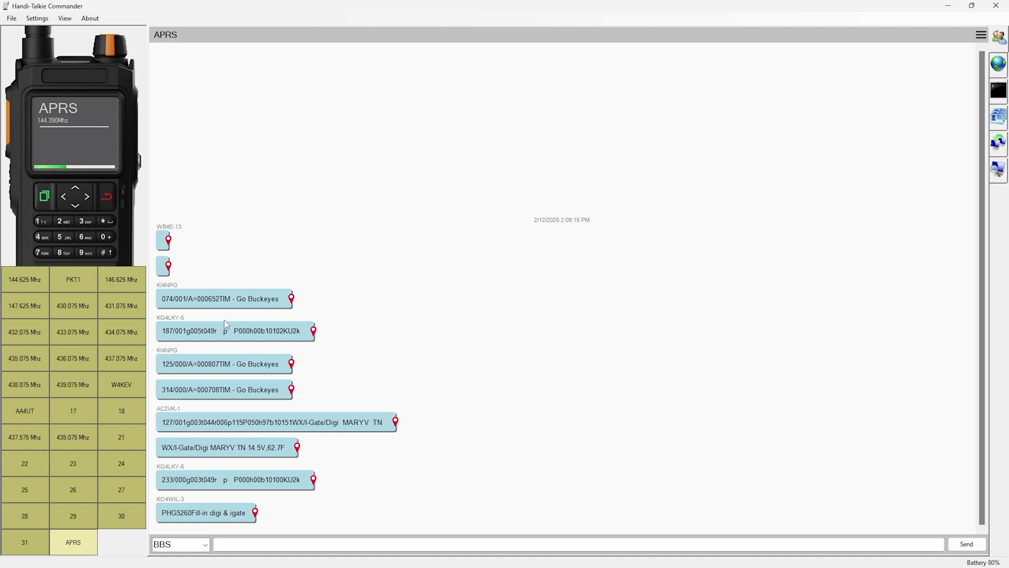
{"action": "left_click", "coordinate": [205, 544]}
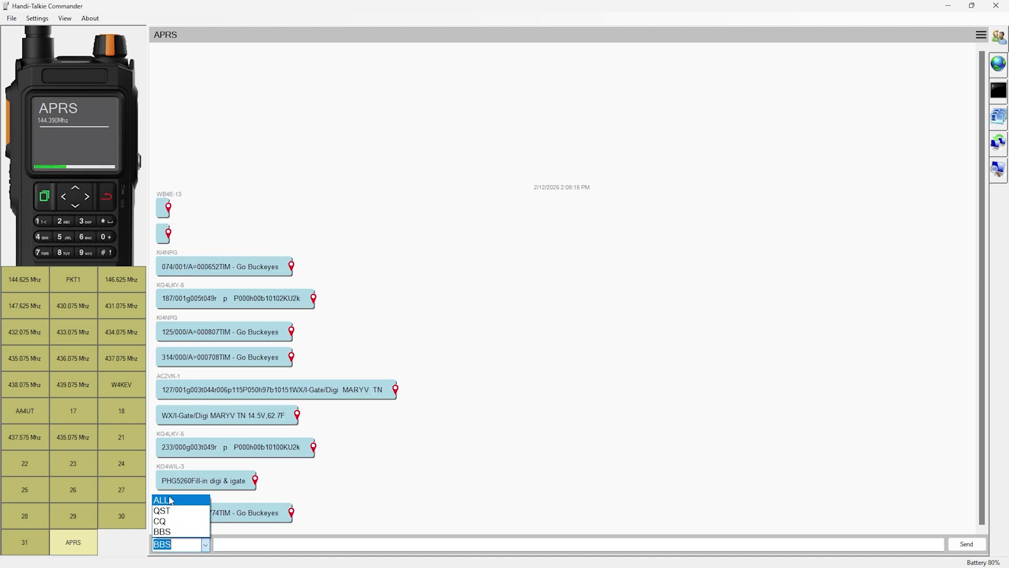
{"action": "left_click", "coordinate": [171, 500]}
{"action": "left_click", "coordinate": [211, 548]}
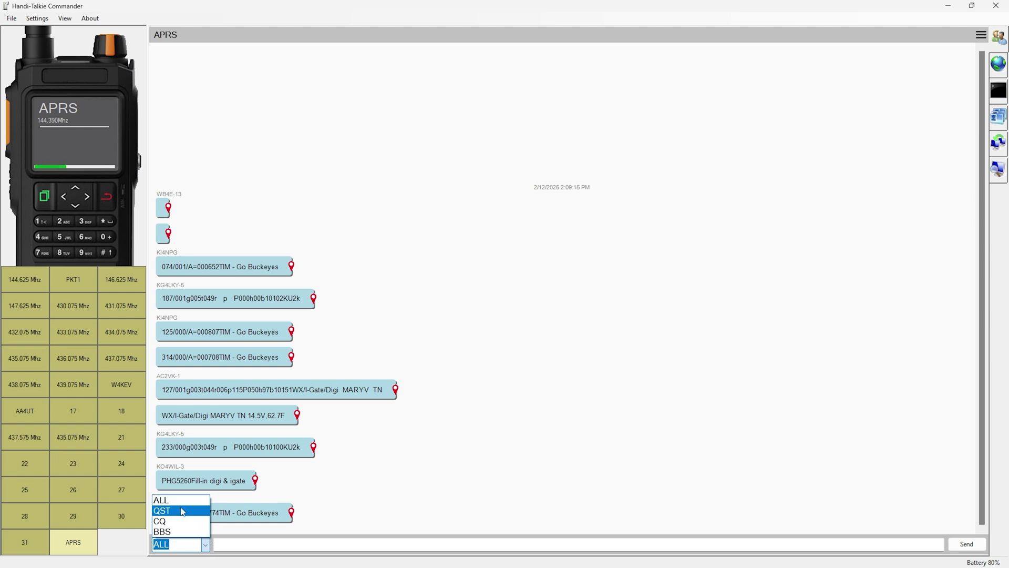
{"action": "left_click", "coordinate": [171, 533]}
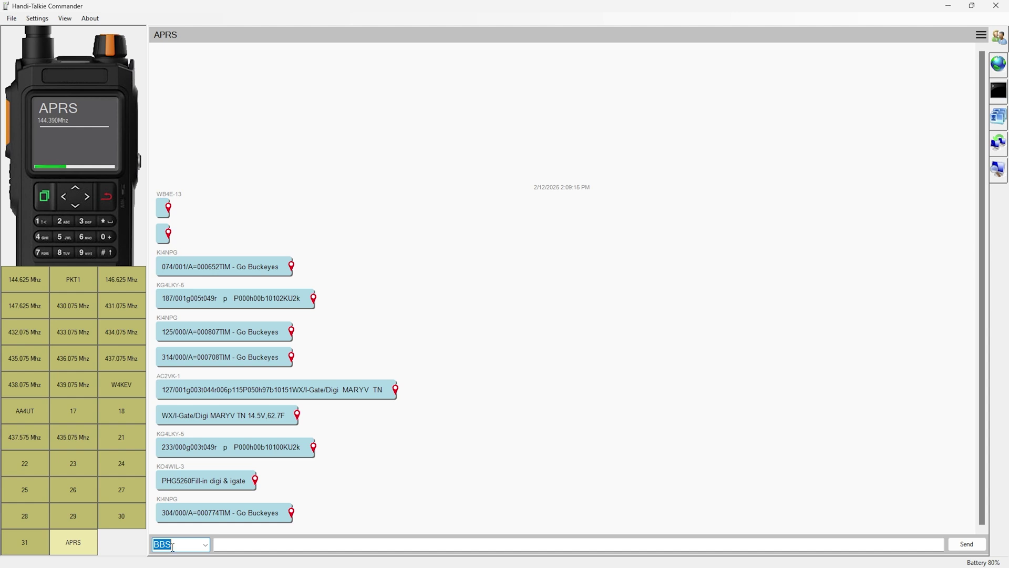
{"action": "left_click", "coordinate": [998, 118]}
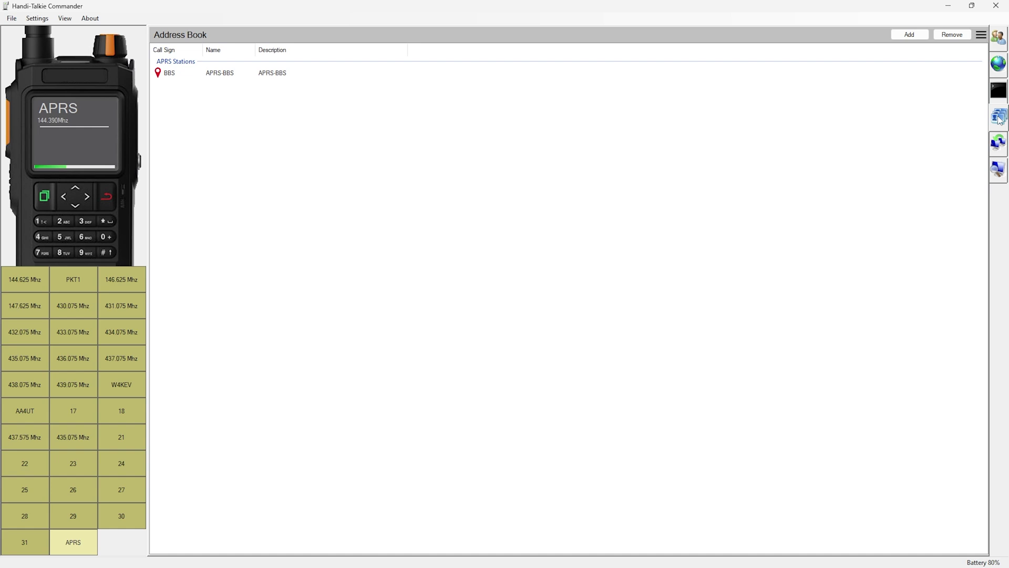
{"action": "left_click", "coordinate": [909, 35]}
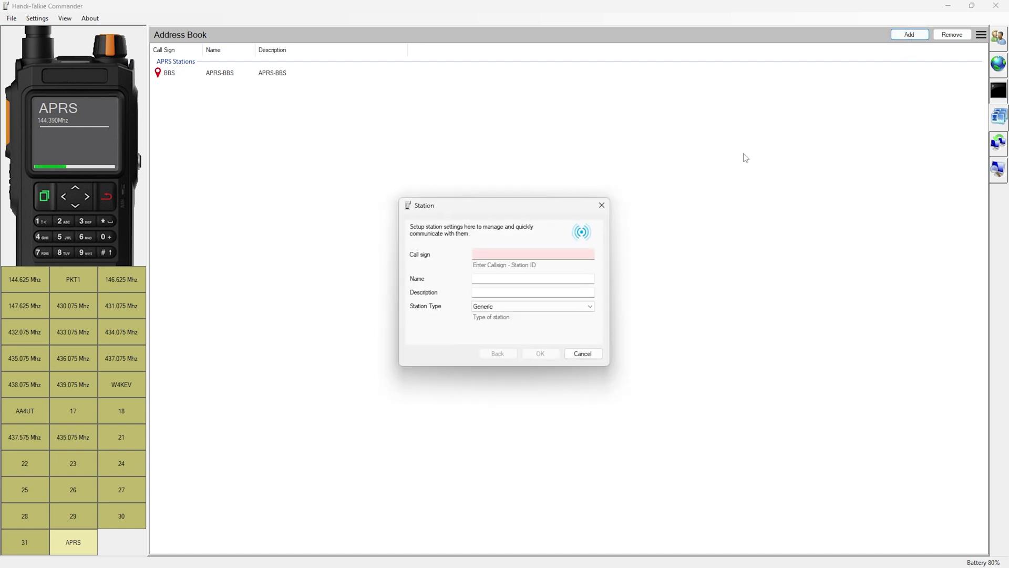
{"action": "left_click", "coordinate": [497, 254]}
{"action": "type", "text": "N0"}
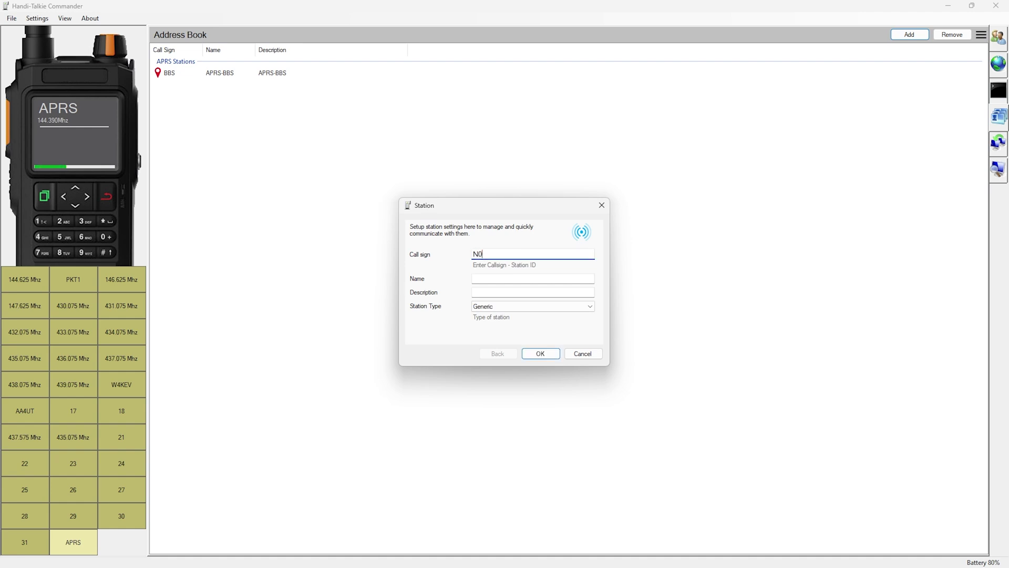
{"action": "type", "text": "CALL-5"}
{"action": "left_click", "coordinate": [502, 275]}
{"action": "type", "text": "test"}
{"action": "left_click", "coordinate": [497, 293]}
{"action": "type", "text": "tes"}
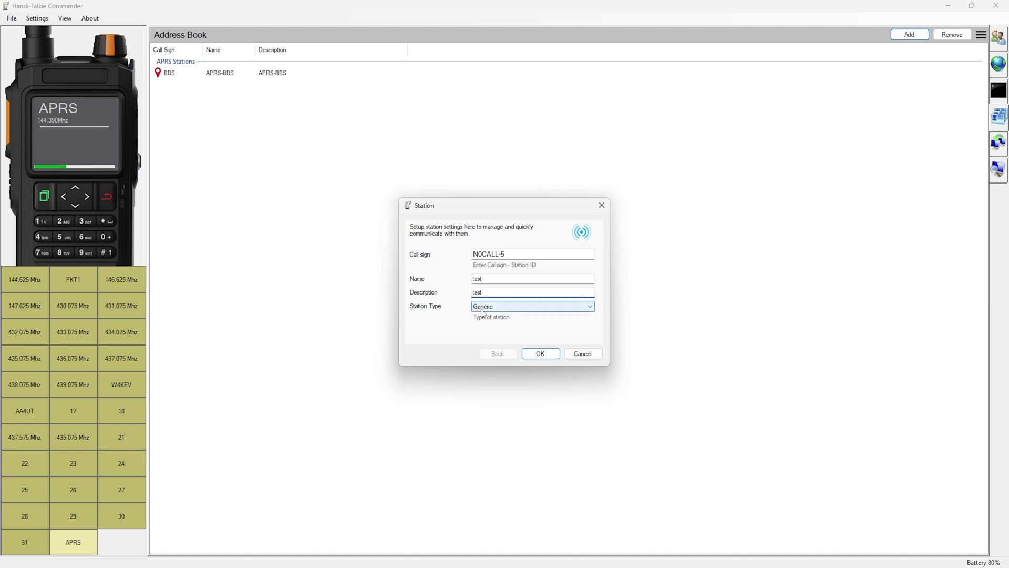
{"action": "left_click", "coordinate": [508, 309]}
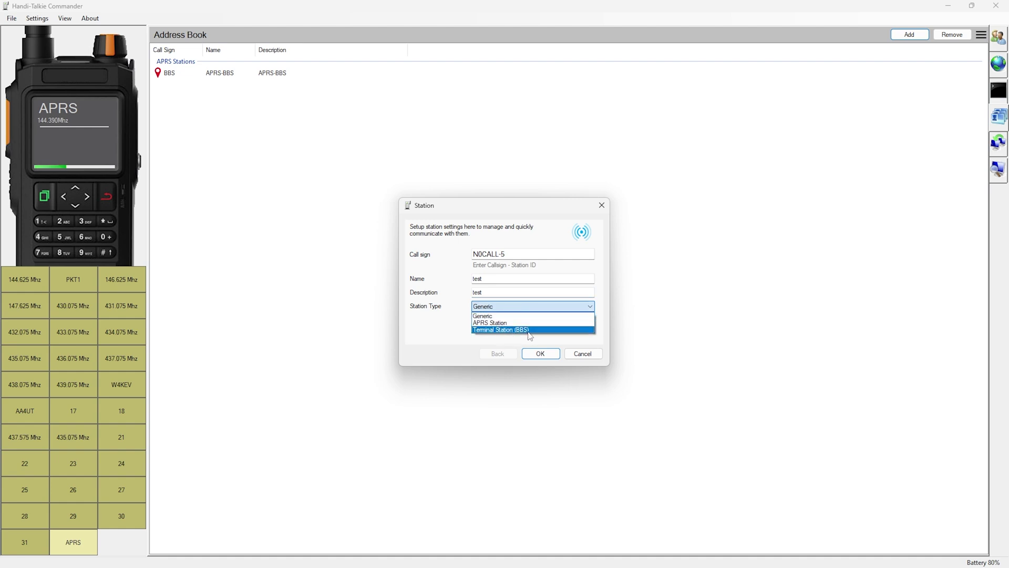
{"action": "left_click", "coordinate": [483, 317]}
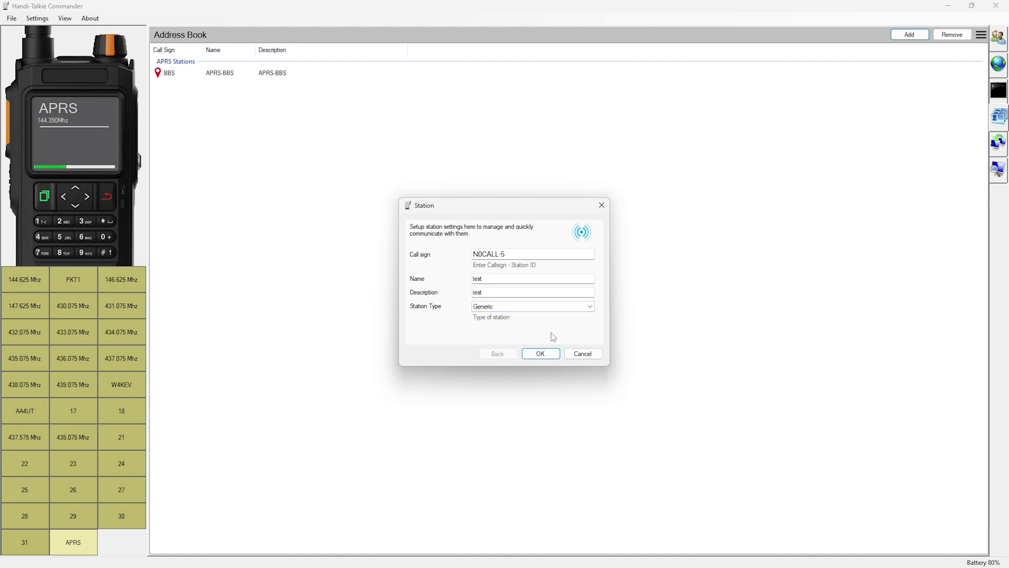
{"action": "left_click", "coordinate": [585, 311]}
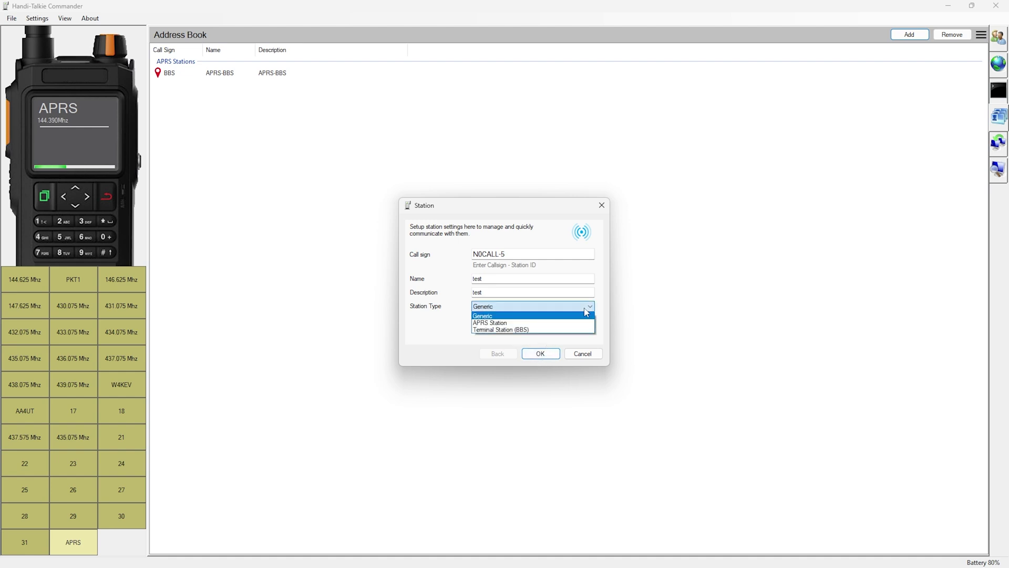
{"action": "left_click", "coordinate": [498, 324]}
{"action": "left_click", "coordinate": [541, 354]}
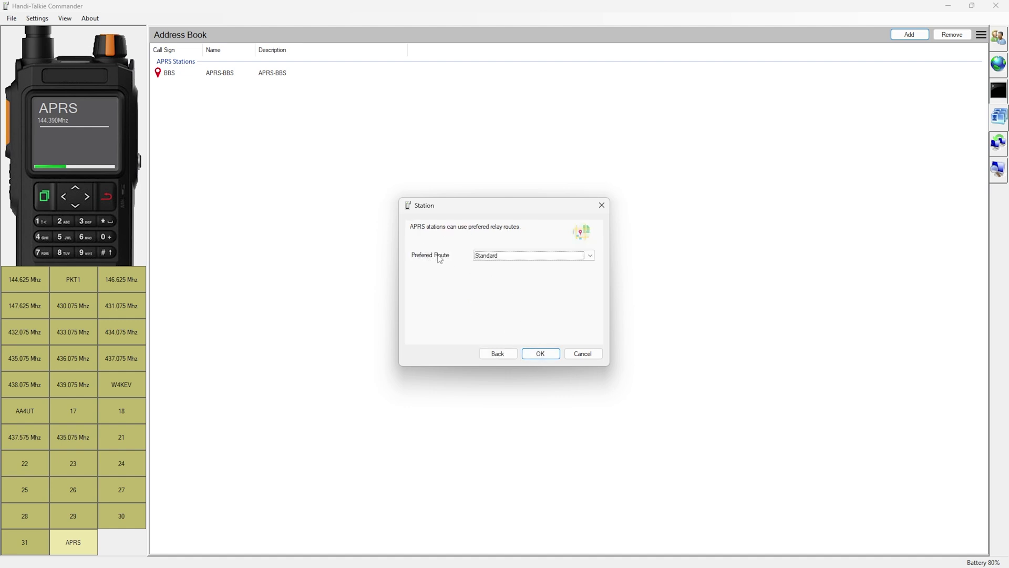
{"action": "left_click", "coordinate": [591, 256]}
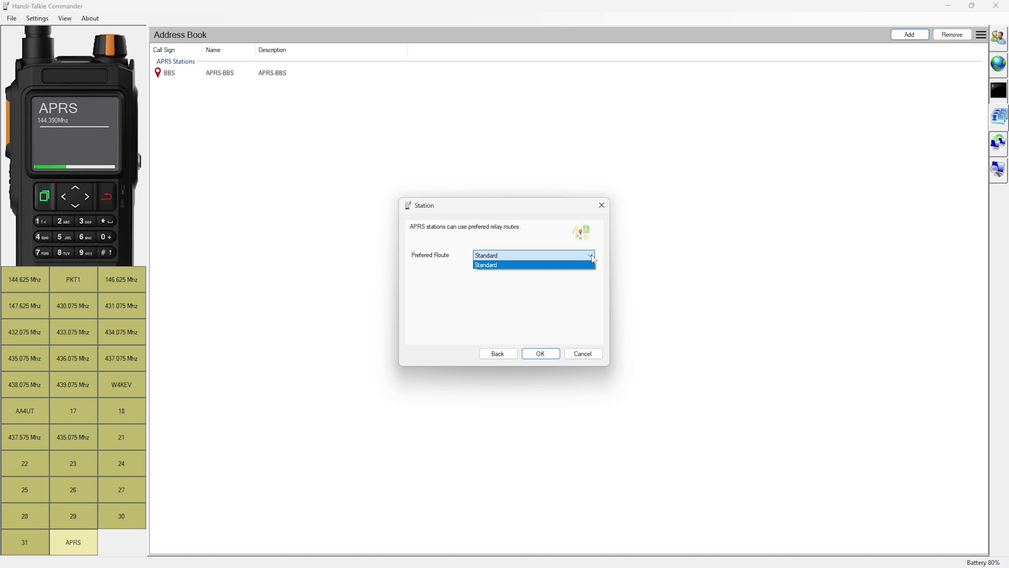
{"action": "left_click", "coordinate": [579, 356]}
{"action": "left_click", "coordinate": [581, 356]}
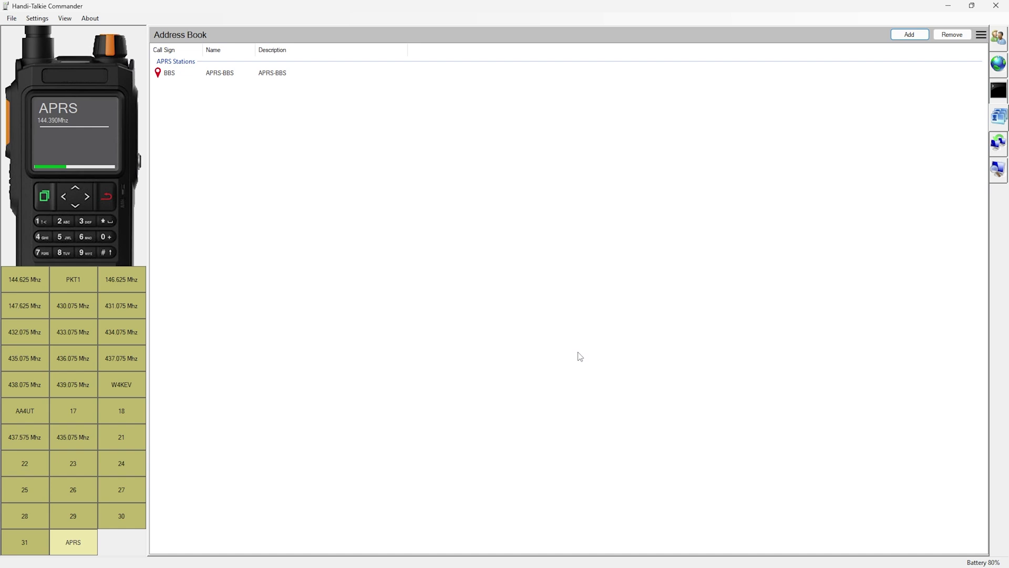
{"action": "left_click", "coordinate": [11, 18]}
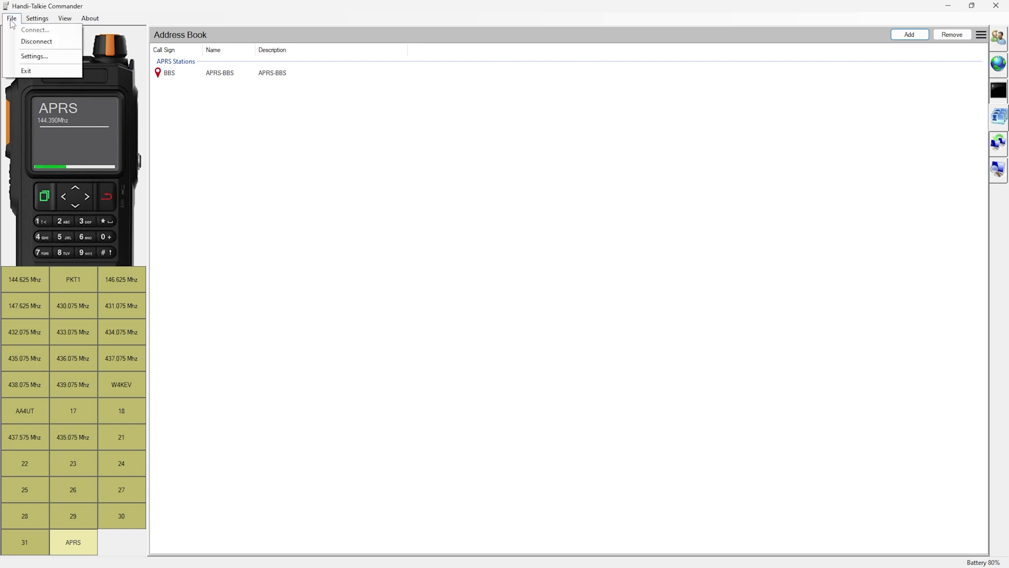
- Review the Standard APRS route in Settings and close the route editor unchanged
{"action": "left_click", "coordinate": [26, 56]}
{"action": "left_click", "coordinate": [440, 191]}
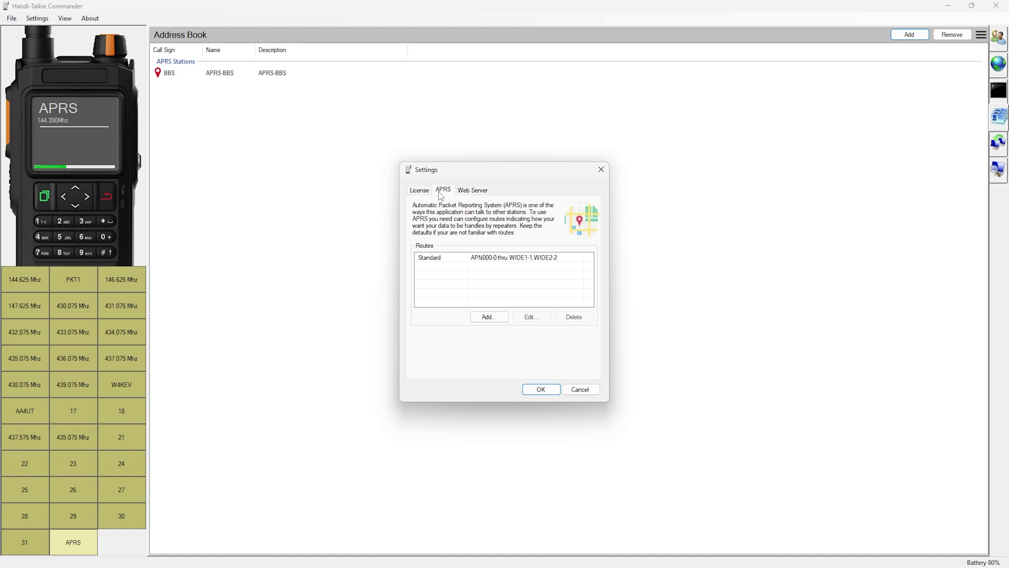
{"action": "left_click", "coordinate": [479, 259]}
{"action": "left_click", "coordinate": [530, 316]}
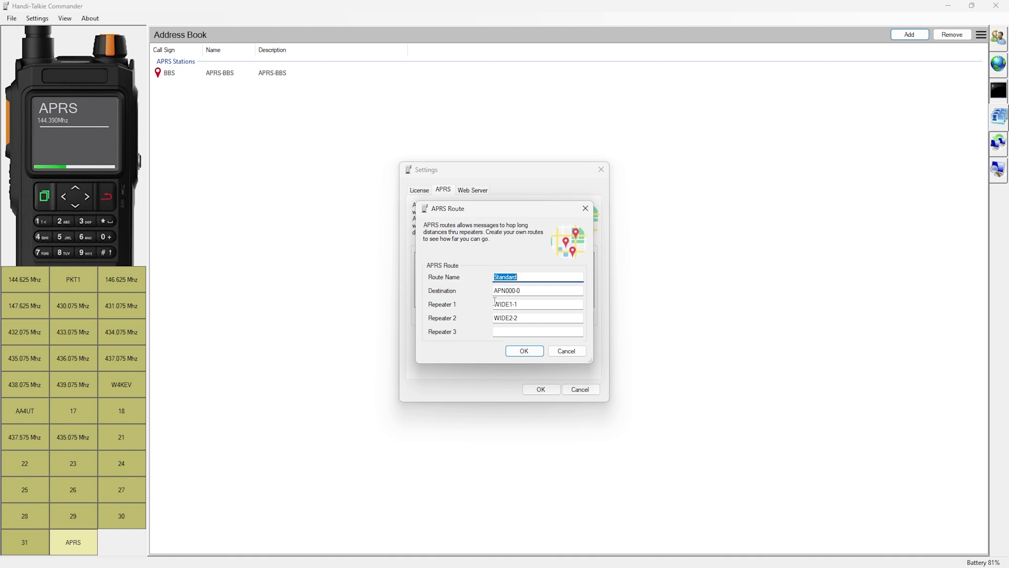
{"action": "left_click", "coordinate": [560, 352]}
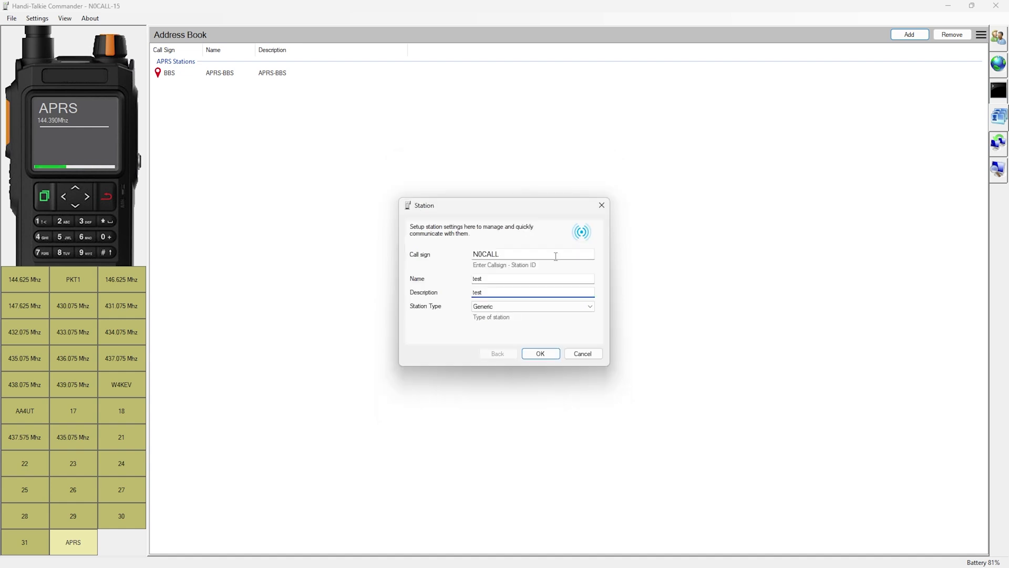
- Make the new station a Terminal Station (BBS)
{"action": "left_click", "coordinate": [519, 311]}
{"action": "left_click", "coordinate": [499, 329]}
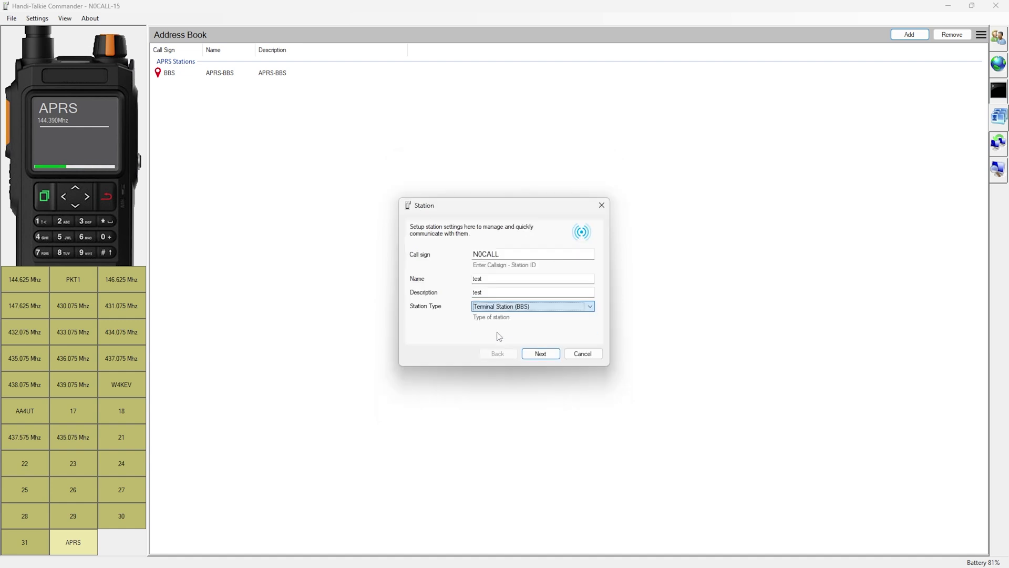
{"action": "left_click", "coordinate": [541, 354]}
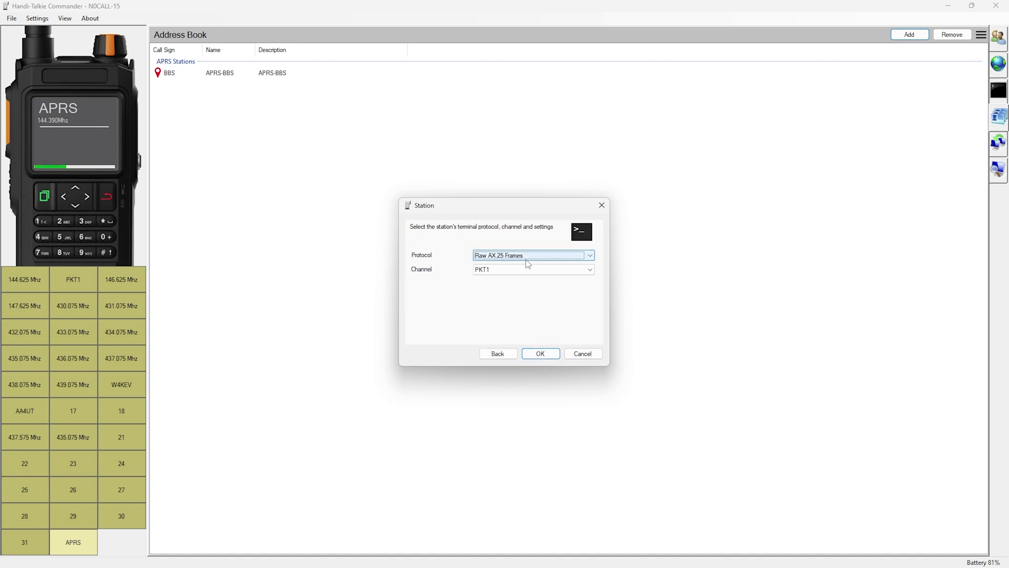
- Keep Raw AX.25 Frames on PKT1, cancel the station setup, and show the Terminal view
{"action": "left_click", "coordinate": [589, 257]}
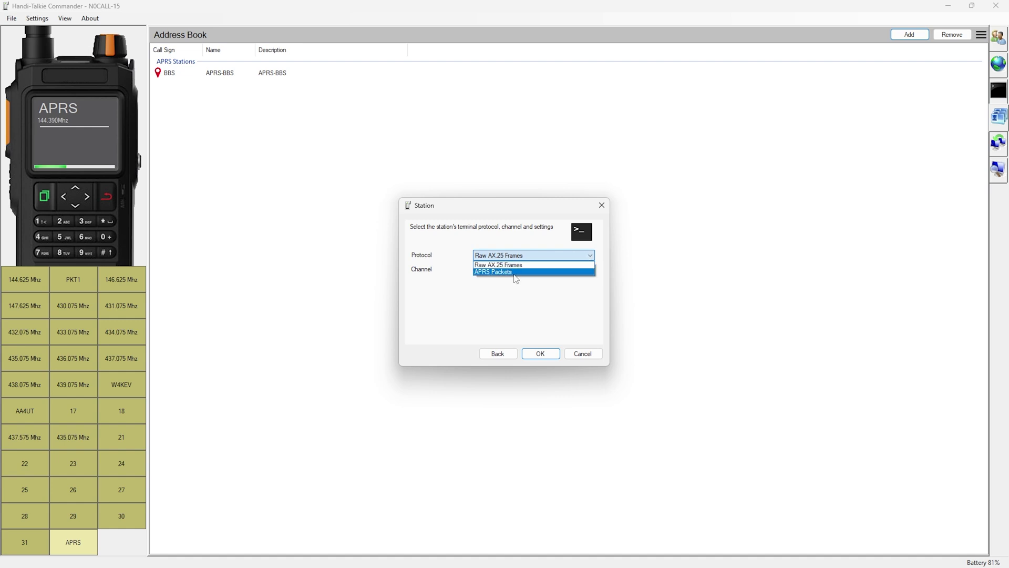
{"action": "left_click", "coordinate": [519, 242]}
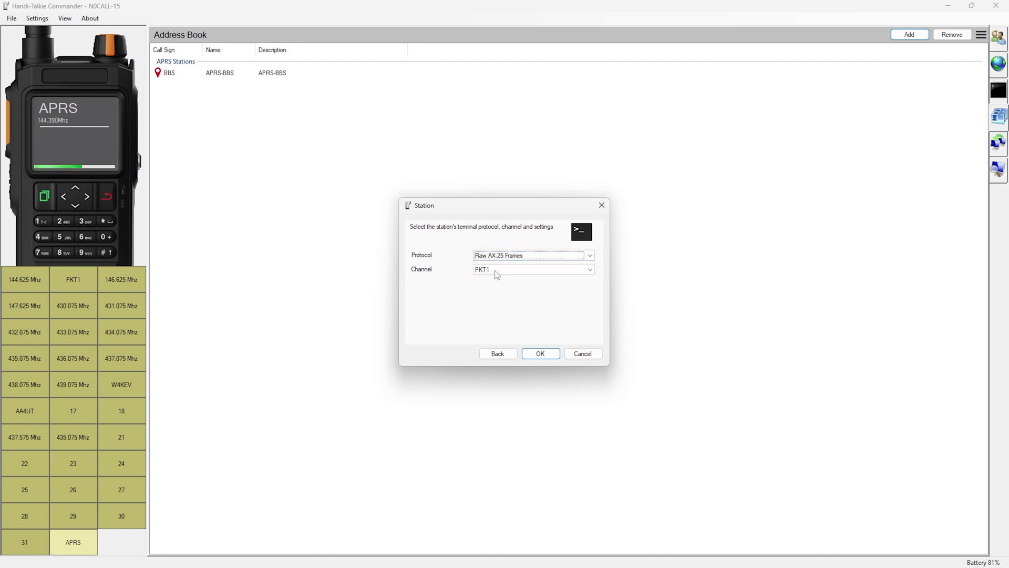
{"action": "left_click", "coordinate": [499, 270]}
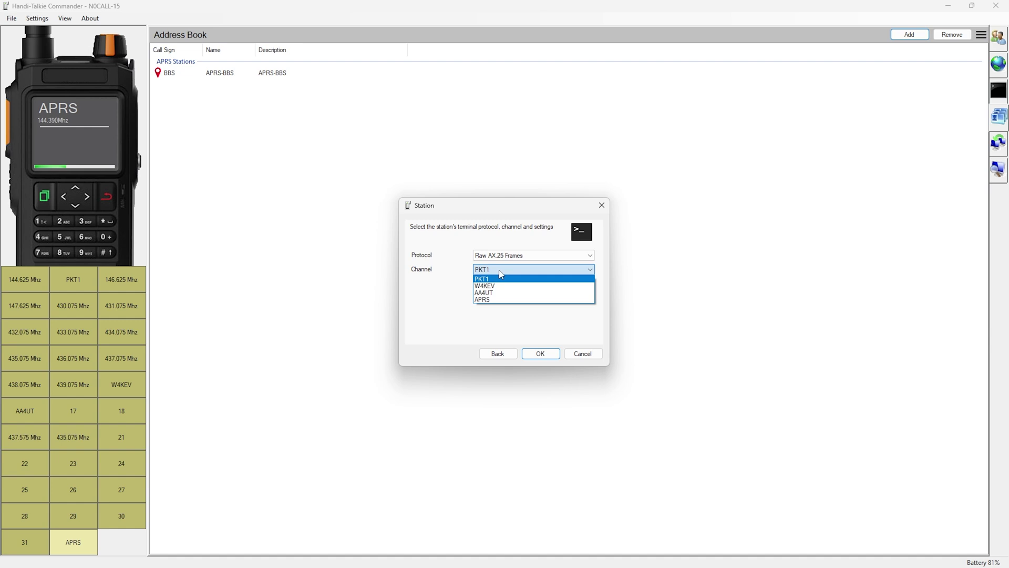
{"action": "left_click", "coordinate": [496, 280]}
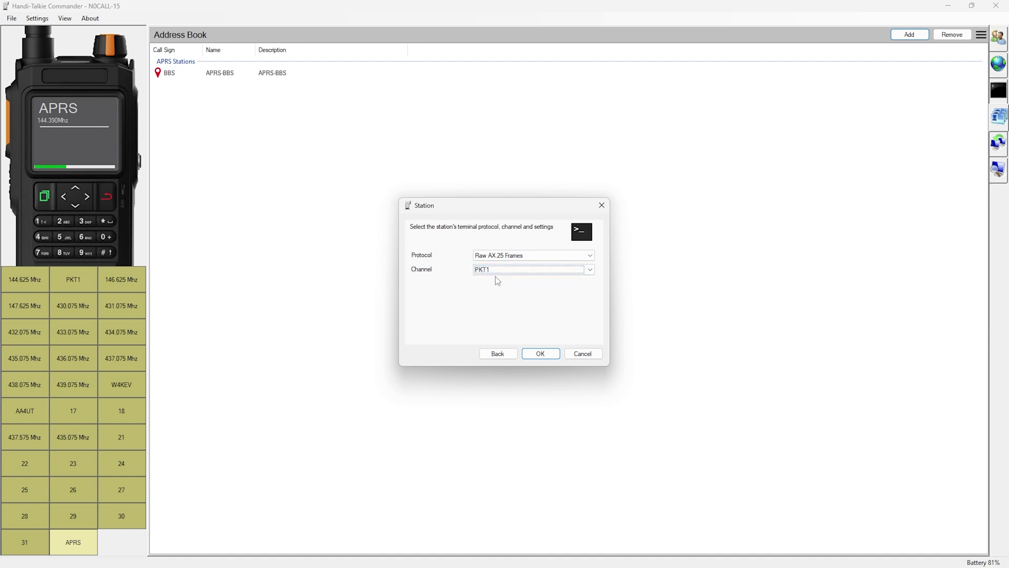
{"action": "left_click", "coordinate": [597, 355]}
{"action": "left_click", "coordinate": [1002, 93]}
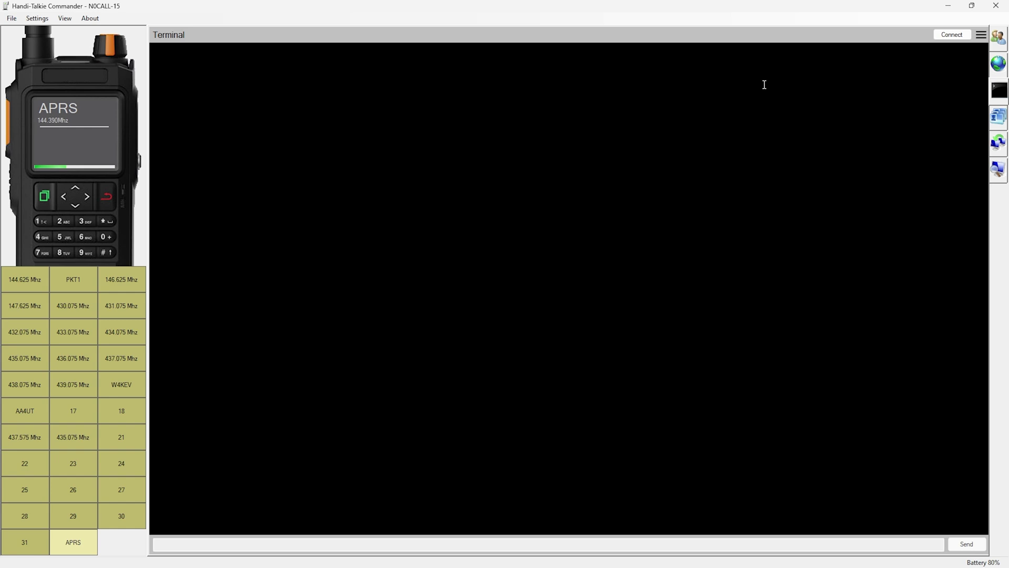
- Switch to the APRS message list, where incoming station beacons appear
{"action": "left_click", "coordinate": [997, 44]}
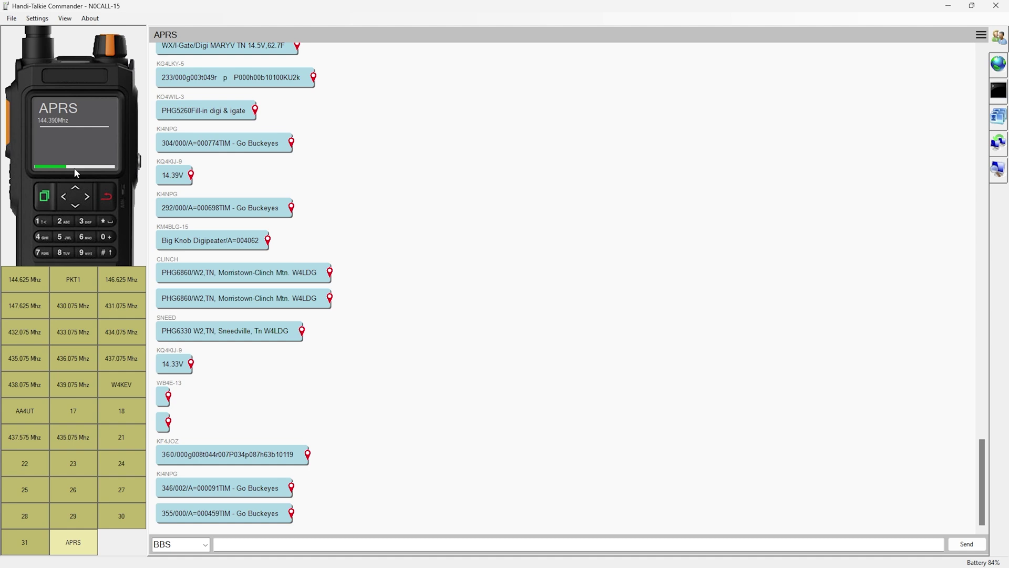
- Edit the APRS channel so its receive and transmit frequencies are both 145.525 MHz
{"action": "right_click", "coordinate": [91, 530]}
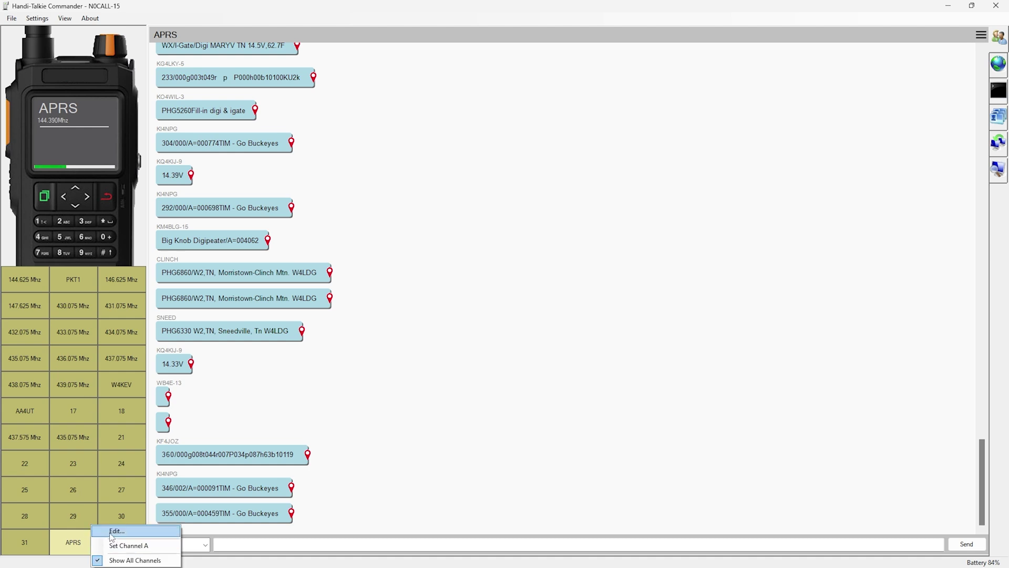
{"action": "left_click", "coordinate": [109, 532]}
{"action": "left_click_drag", "start_coordinate": [210, 145], "coordinate": [156, 145]}
{"action": "type", "text": "14"}
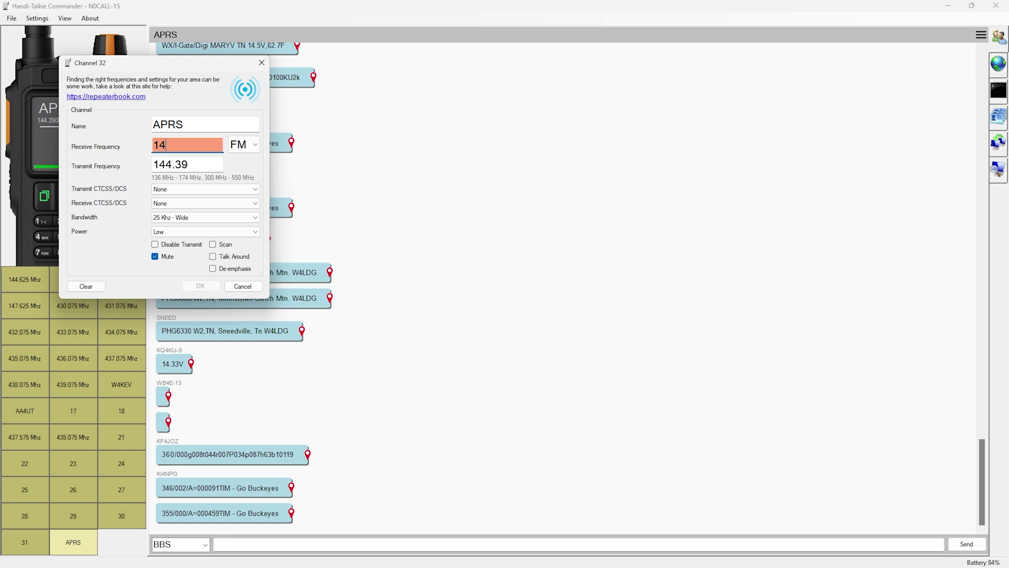
{"action": "type", "text": "5.525"}
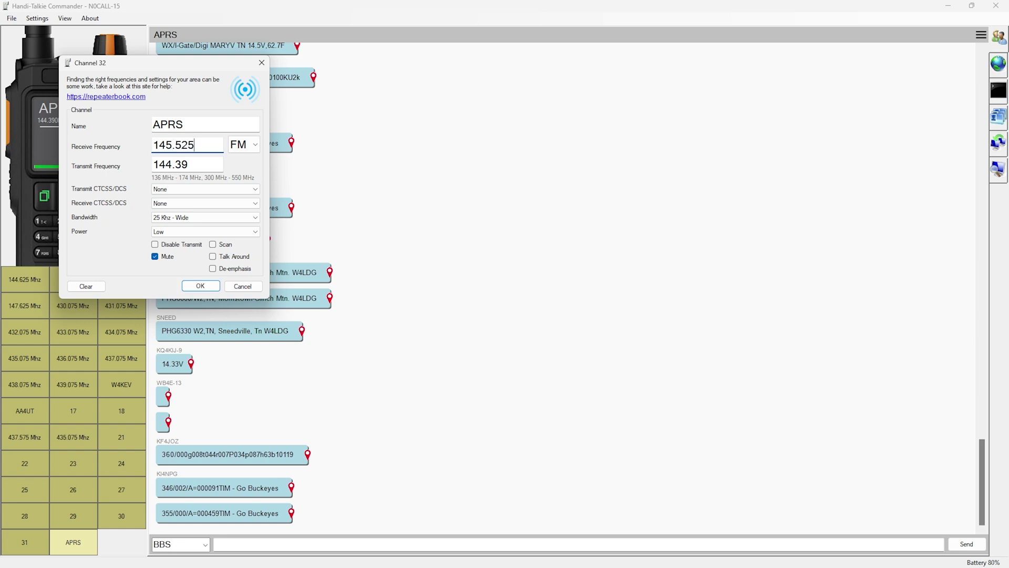
{"action": "key", "text": "ctrl+a"}
{"action": "key", "text": "ctrl+c"}
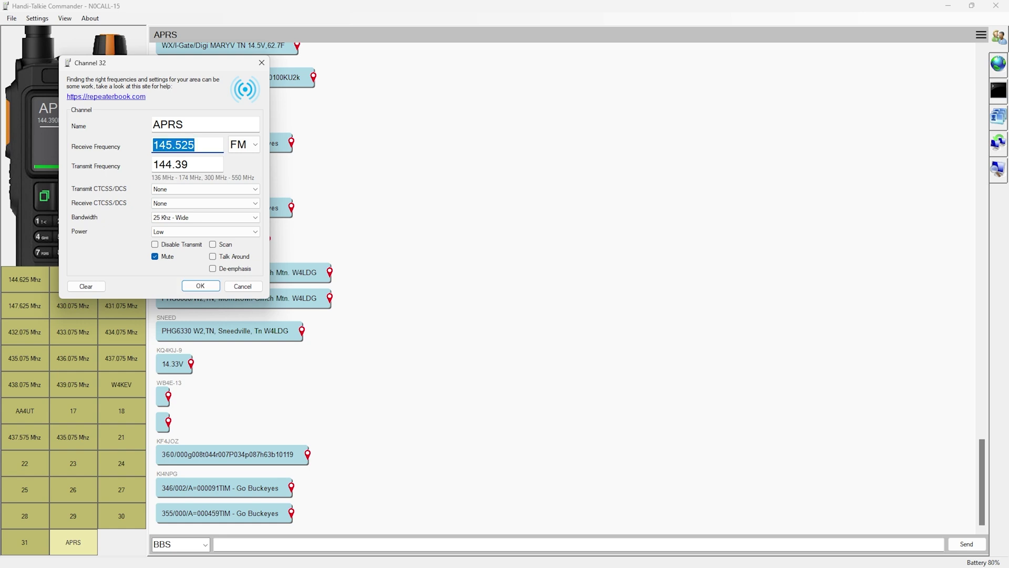
{"action": "left_click", "coordinate": [196, 164]}
{"action": "key", "text": "ctrl+a"}
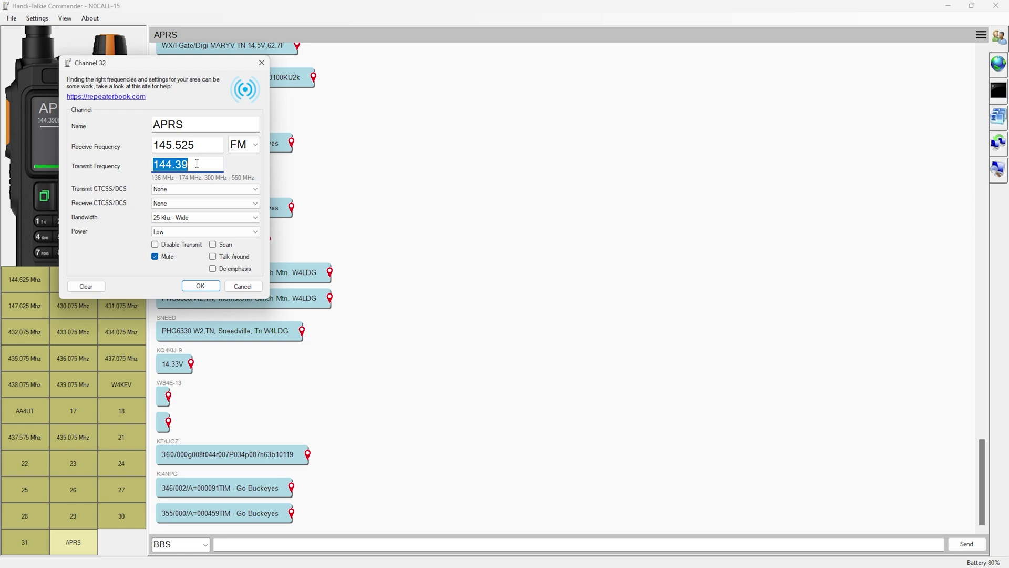
{"action": "key", "text": "ctrl+v"}
{"action": "left_click", "coordinate": [199, 286]}
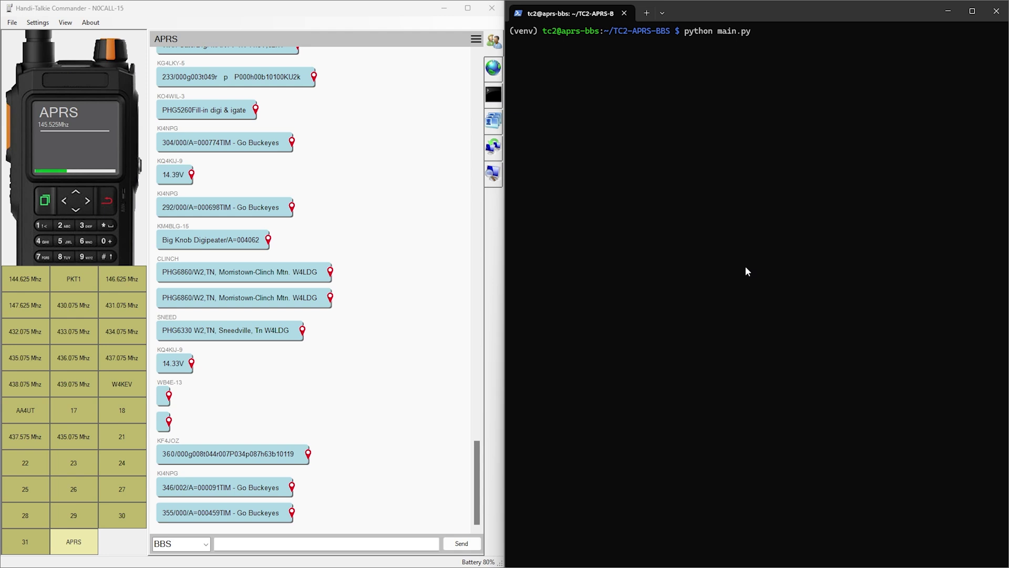
- Start the TC2-BBS server with python main.py and send 'hi' to BBS
{"action": "left_click", "coordinate": [680, 101]}
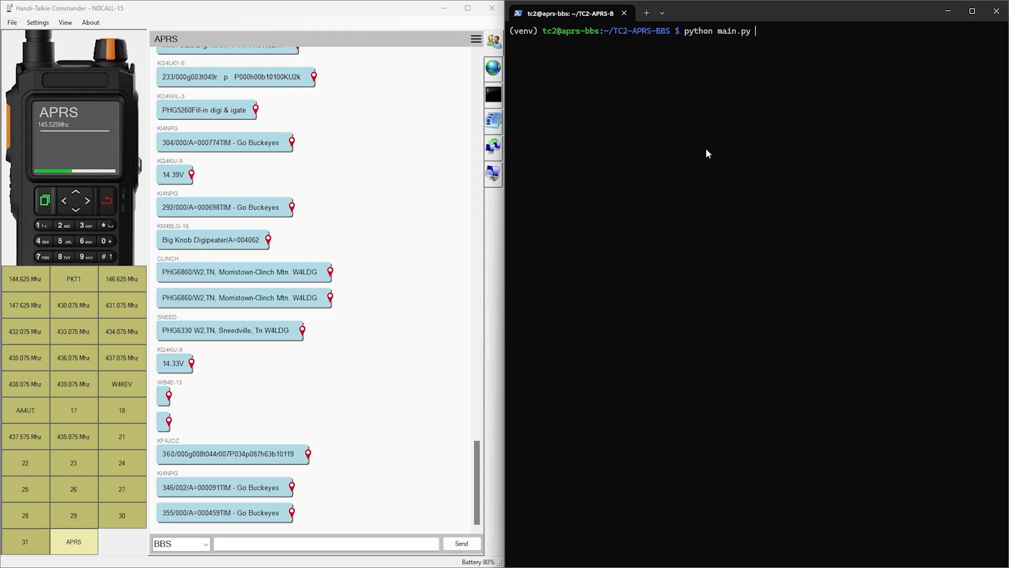
{"action": "key", "text": "Return"}
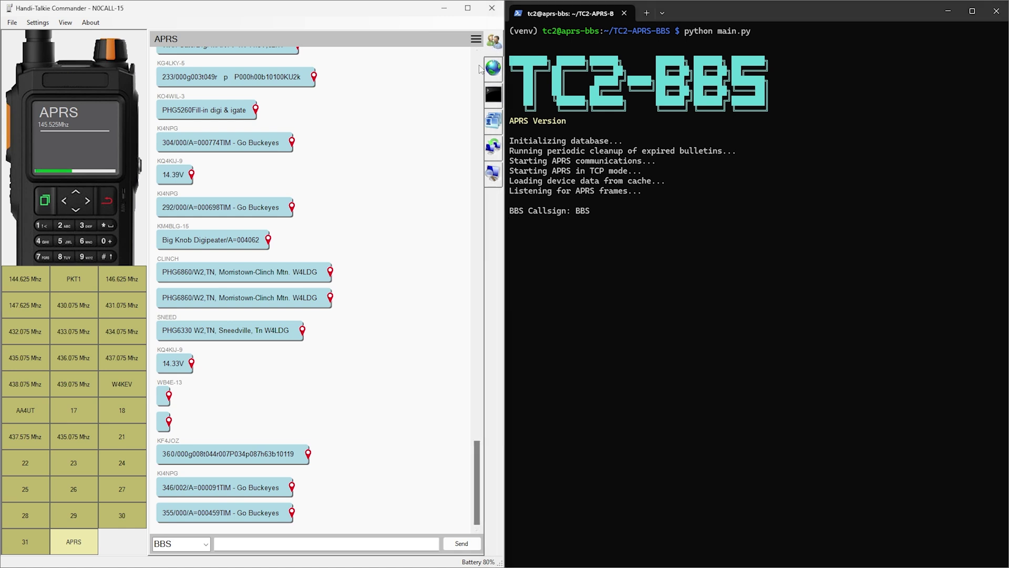
{"action": "left_click", "coordinate": [206, 547]}
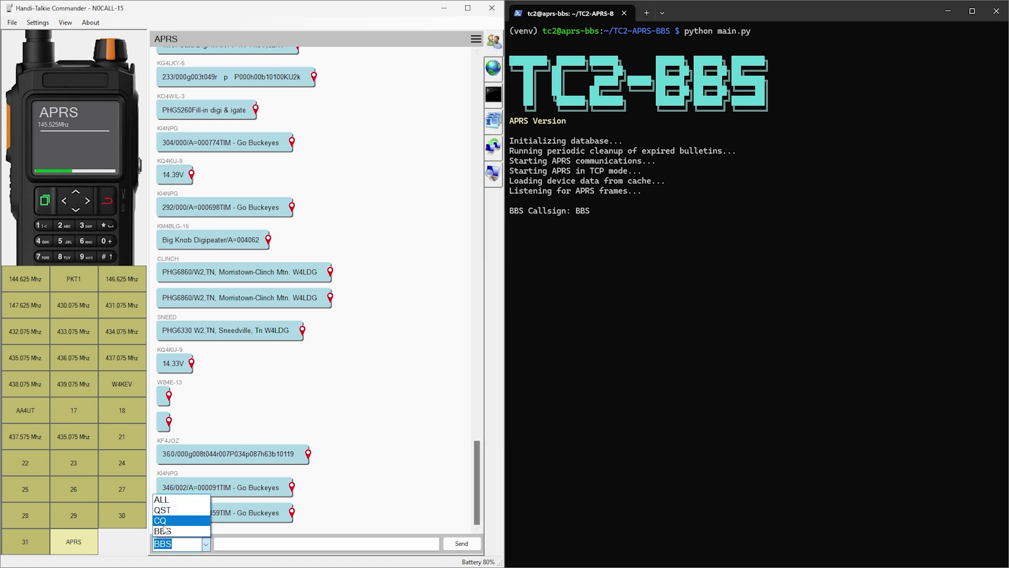
{"action": "left_click", "coordinate": [170, 531]}
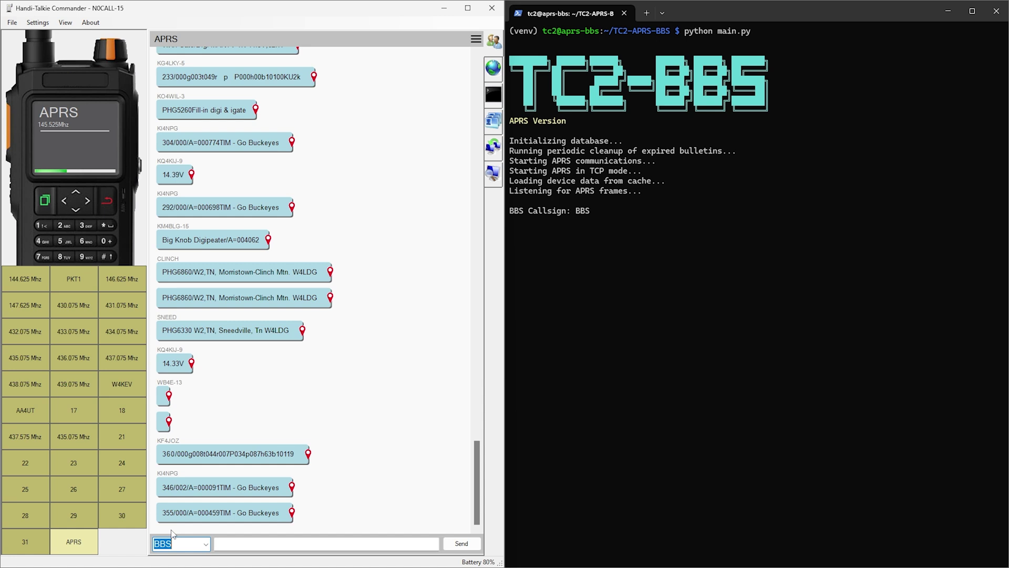
{"action": "left_click", "coordinate": [232, 544]}
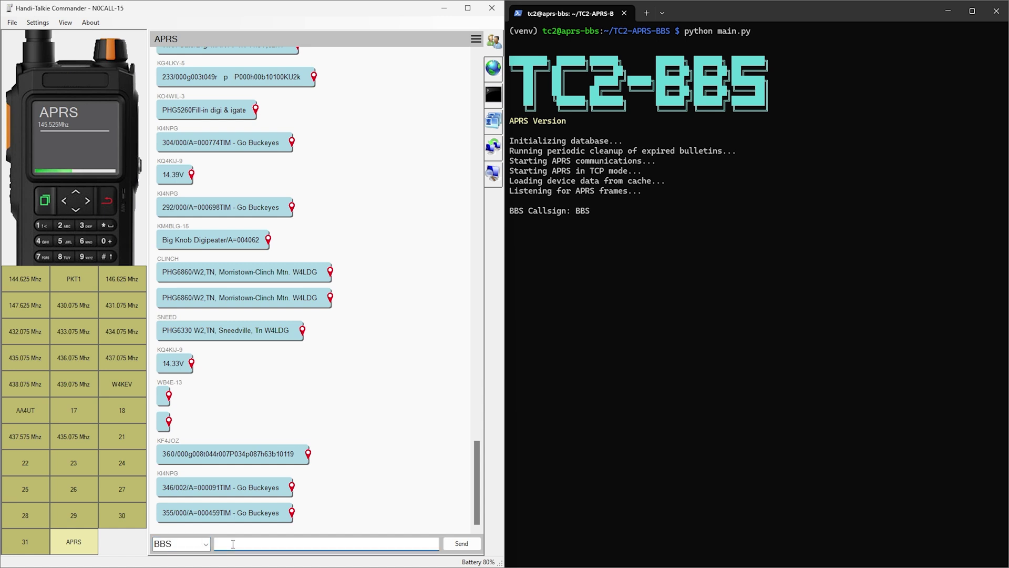
{"action": "type", "text": "hi"}
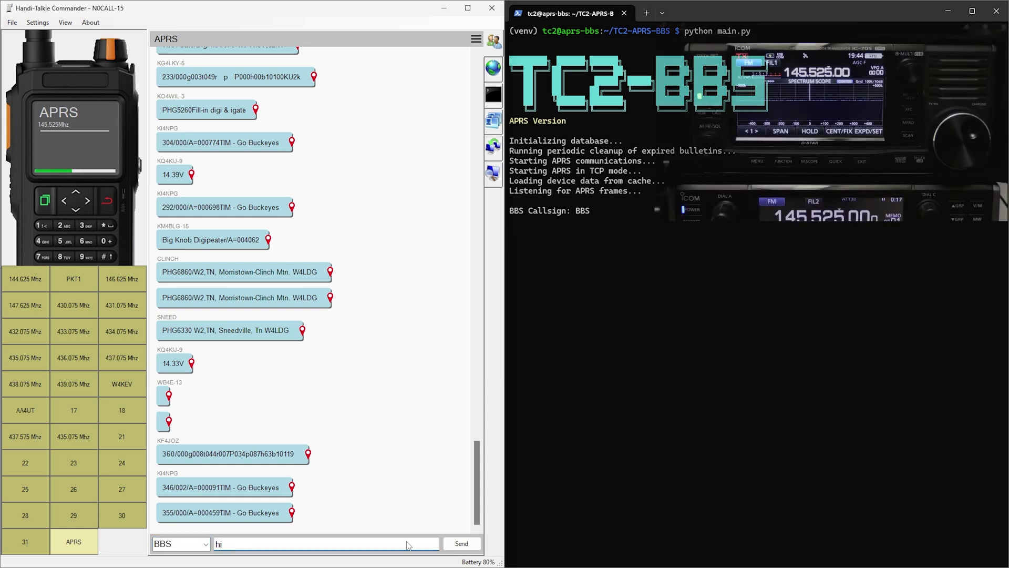
{"action": "left_click", "coordinate": [451, 546]}
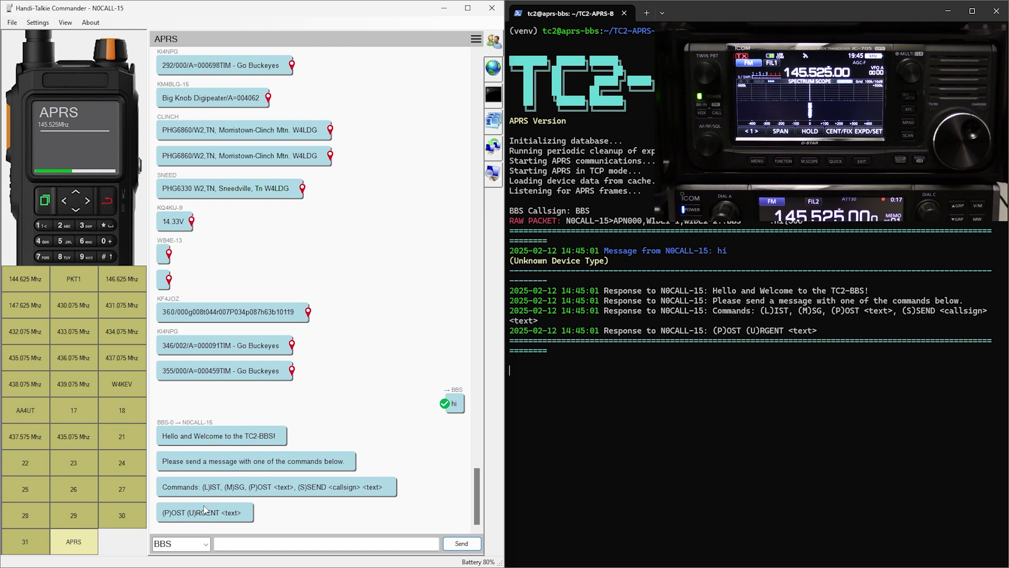
- Send the L list command to BBS, then enter 'P Test post from HT Commander!'
{"action": "left_click", "coordinate": [248, 545]}
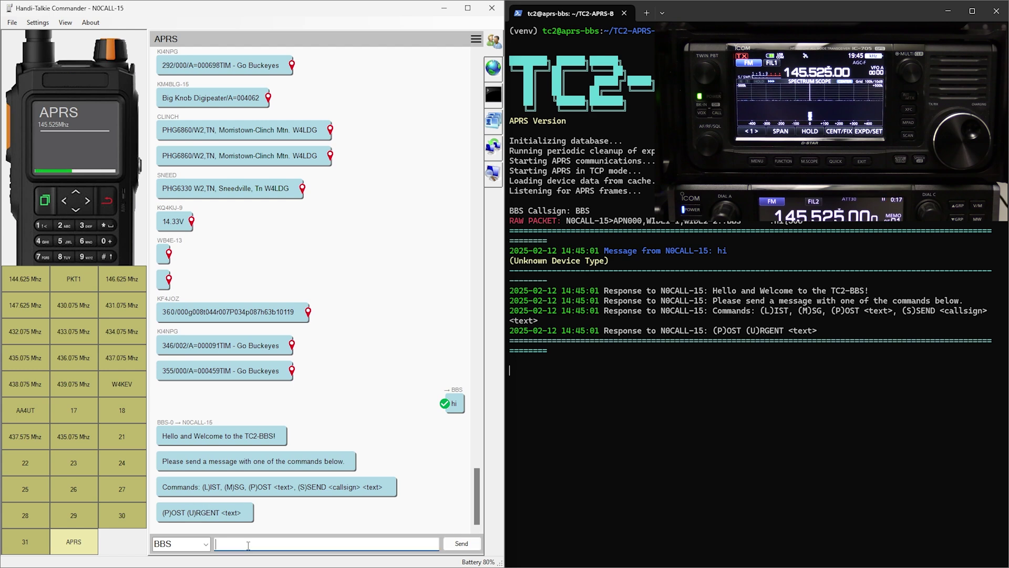
{"action": "type", "text": "L"}
{"action": "left_click", "coordinate": [455, 543]}
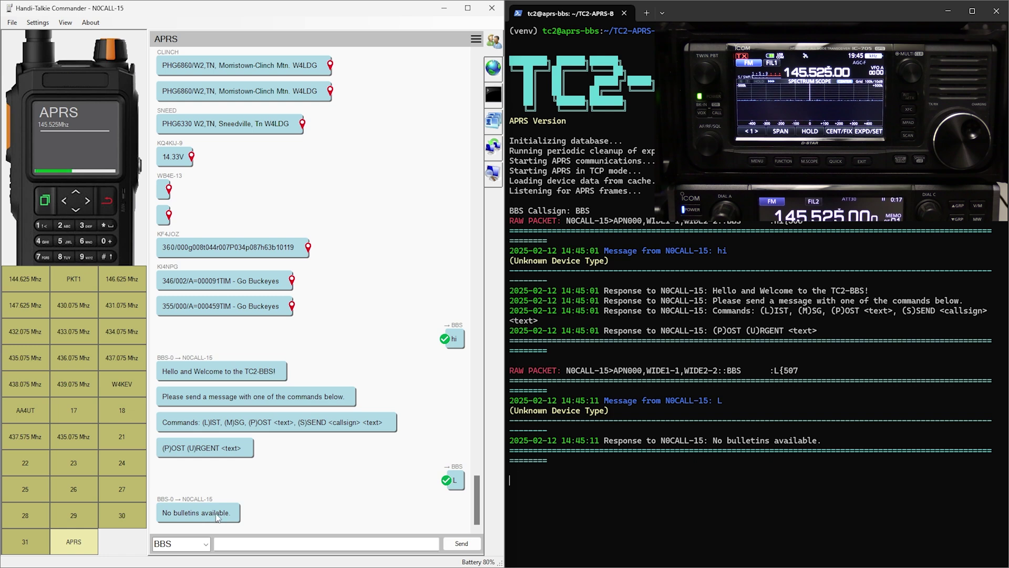
{"action": "left_click", "coordinate": [237, 547]}
{"action": "type", "text": "P Test post from HT Commander!"}
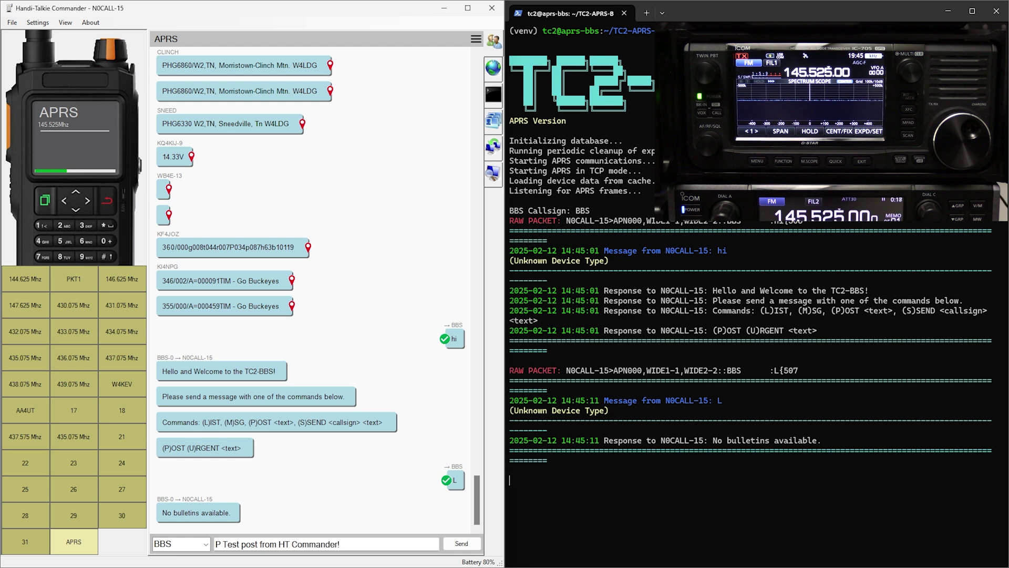
- Post the 'Test post from HT Commander!' bulletin, list bulletins with L, and maximize the window
{"action": "left_click", "coordinate": [471, 547]}
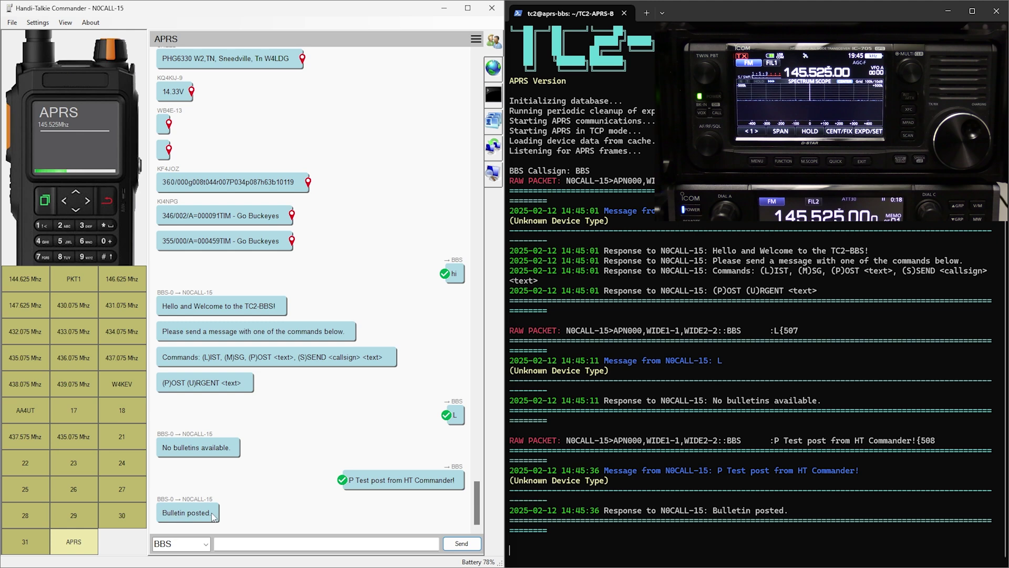
{"action": "left_click", "coordinate": [231, 542]}
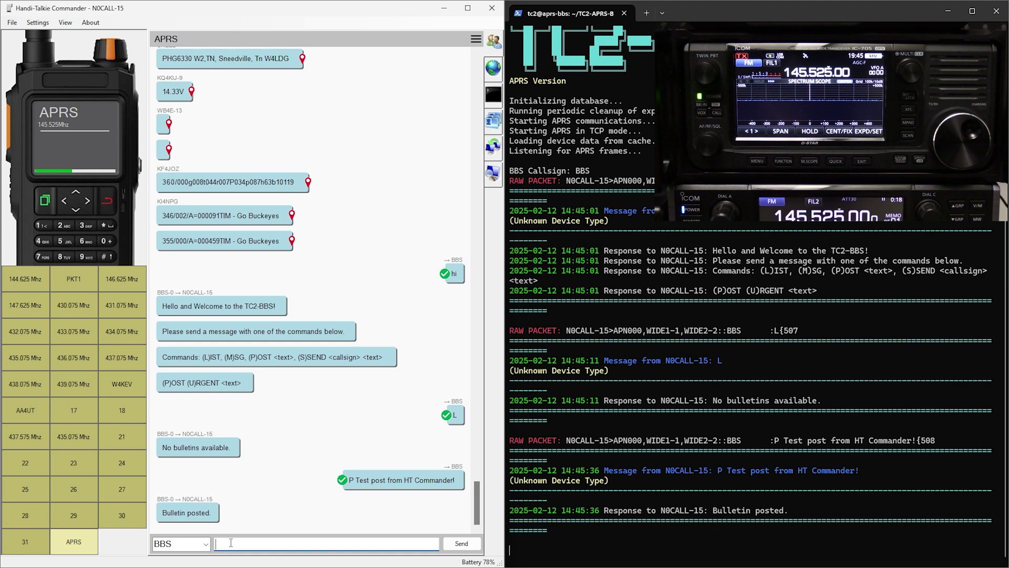
{"action": "type", "text": "L"}
{"action": "left_click", "coordinate": [458, 544]}
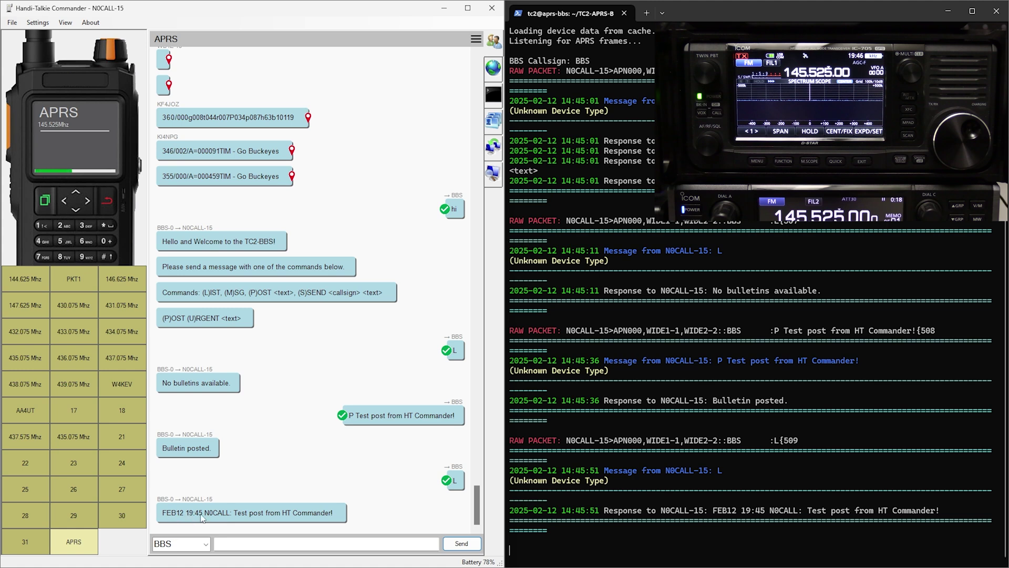
{"action": "key", "text": "super+Up"}
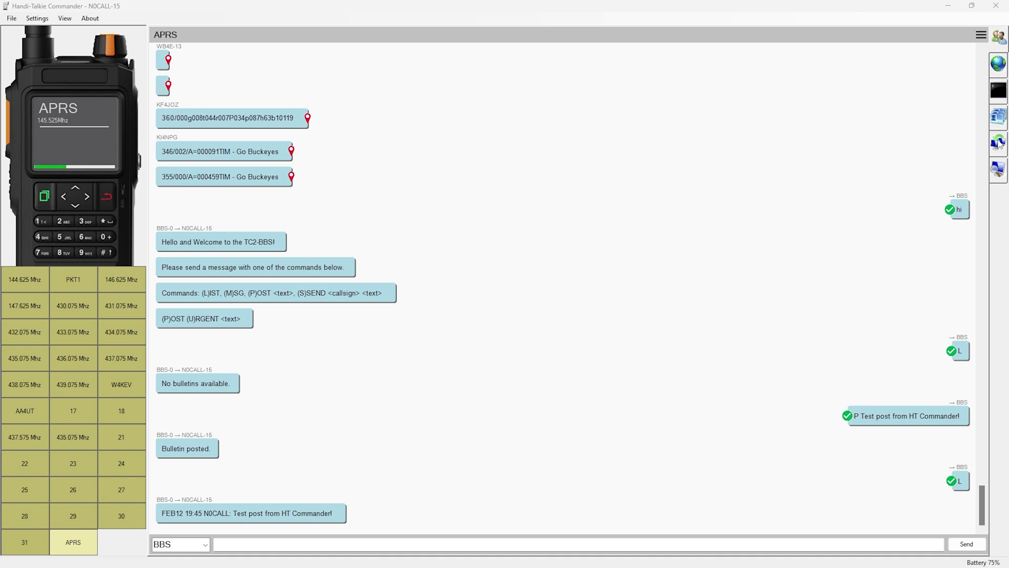
- Check the BBS panel, zoom around the station map, then show the Packet Capture log
{"action": "left_click", "coordinate": [999, 145]}
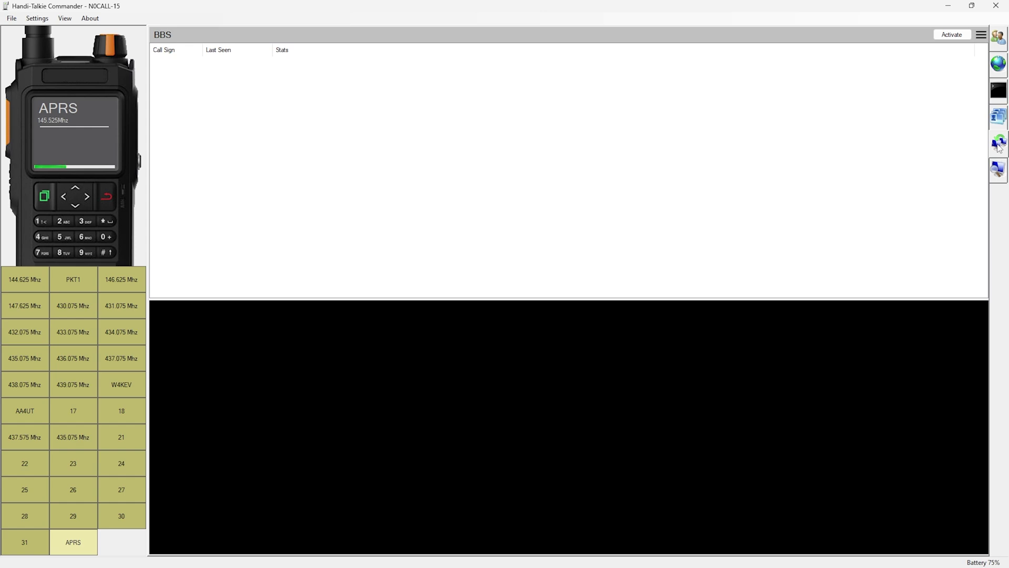
{"action": "left_click", "coordinate": [995, 69]}
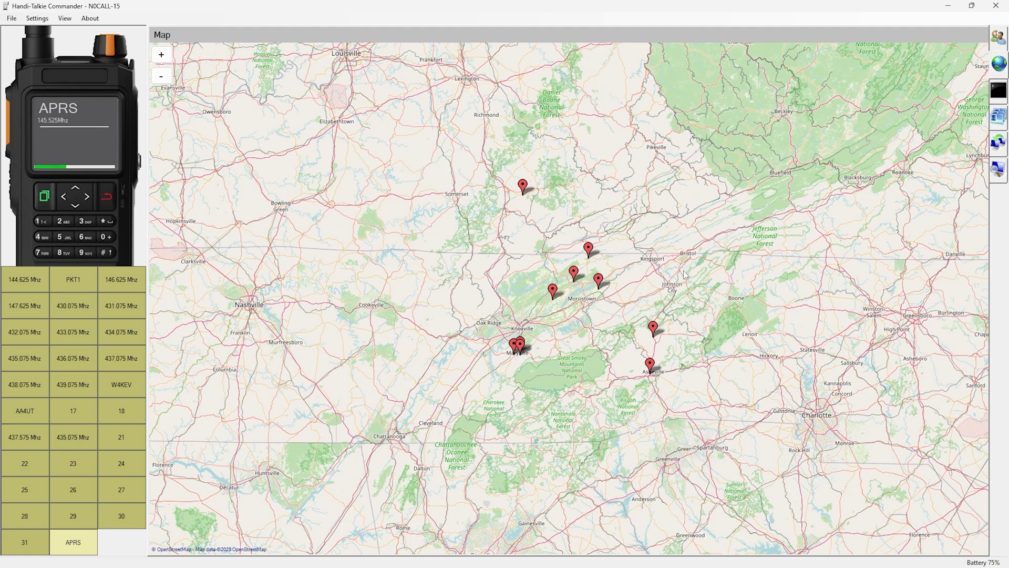
{"action": "mouse_move", "coordinate": [521, 347]}
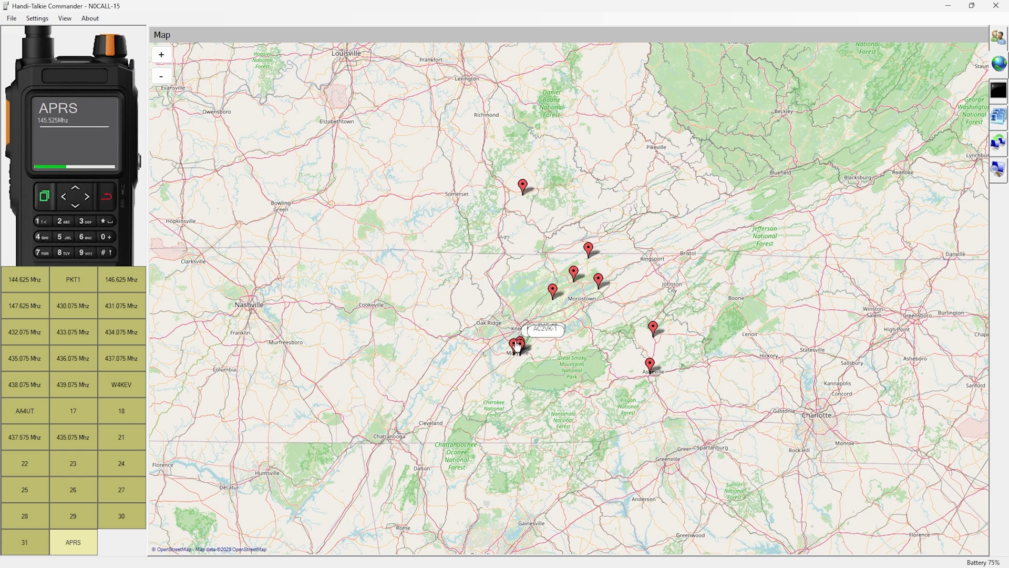
{"action": "scroll", "coordinate": [569, 304], "scroll_direction": "up", "scroll_amount": 3}
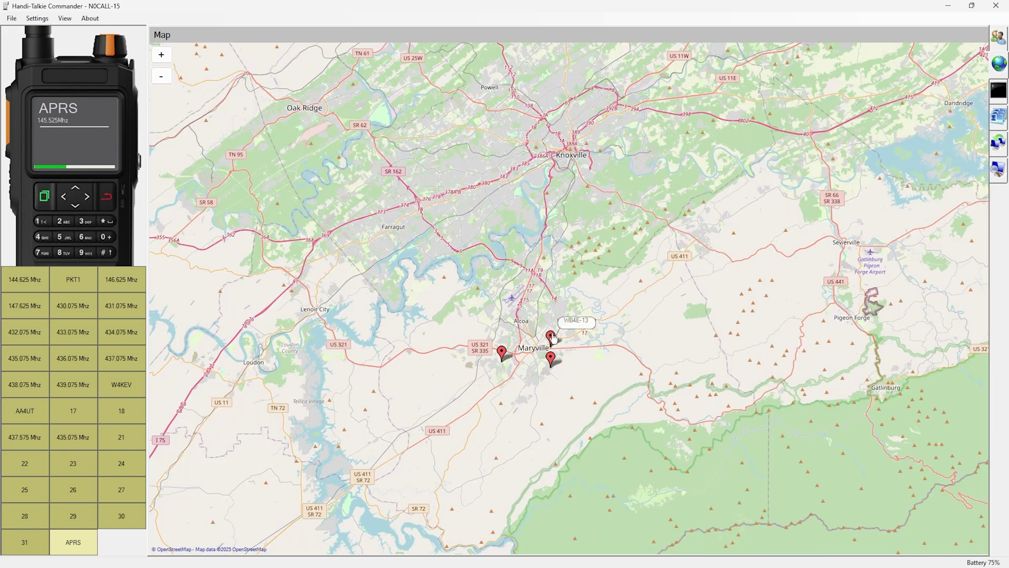
{"action": "scroll", "coordinate": [504, 355], "scroll_direction": "down", "scroll_amount": 3}
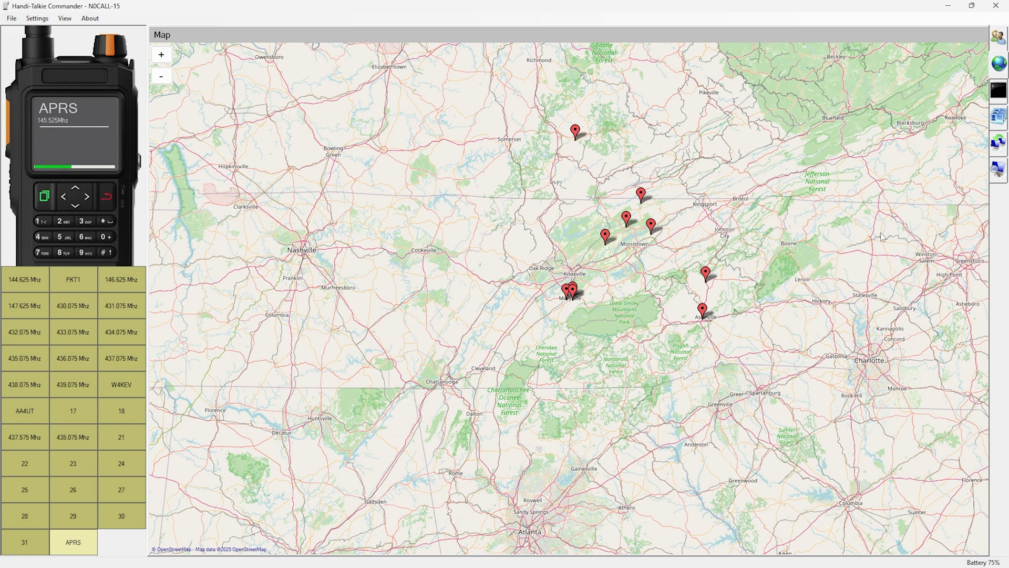
{"action": "left_click", "coordinate": [999, 172]}
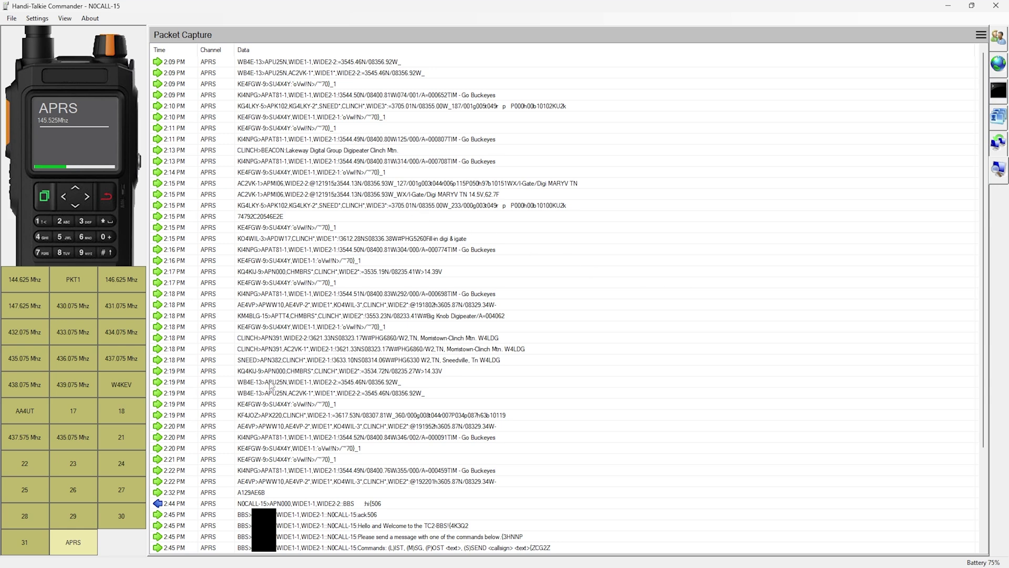
- Return to the BBS conversation and show the About box with version 0.9 Preview
{"action": "double_click", "coordinate": [678, 269]}
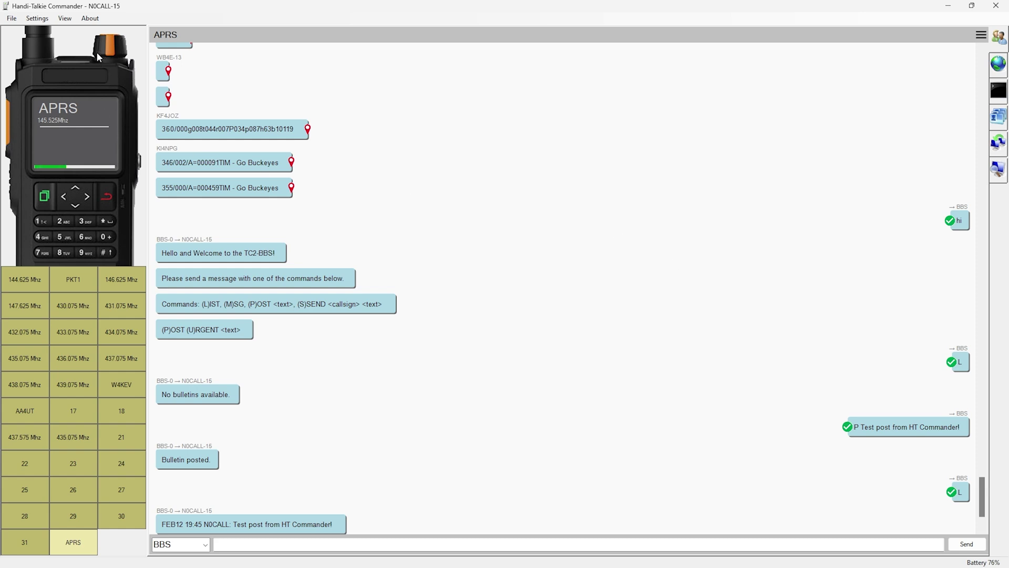
{"action": "left_click", "coordinate": [87, 20]}
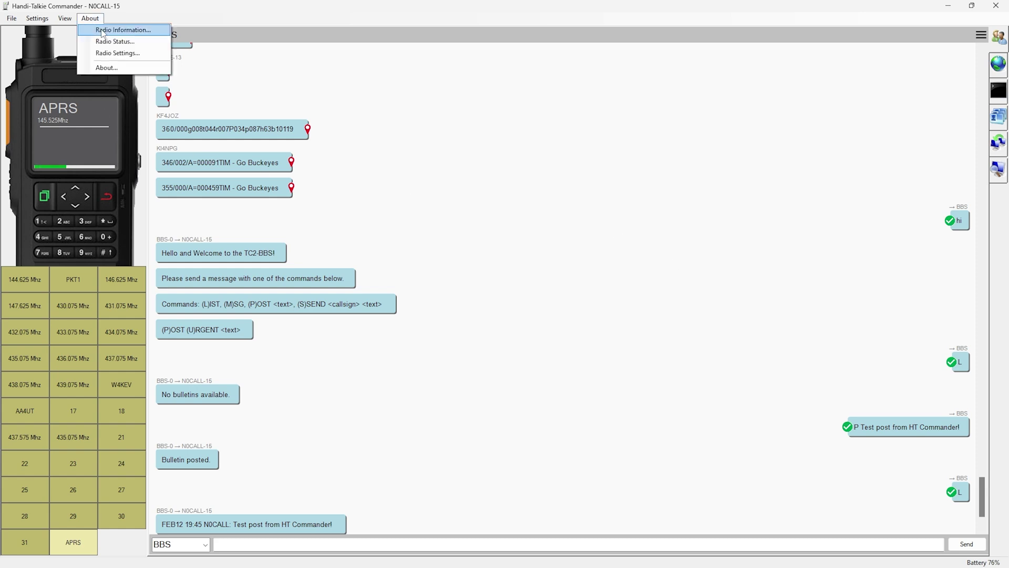
{"action": "left_click", "coordinate": [106, 65]}
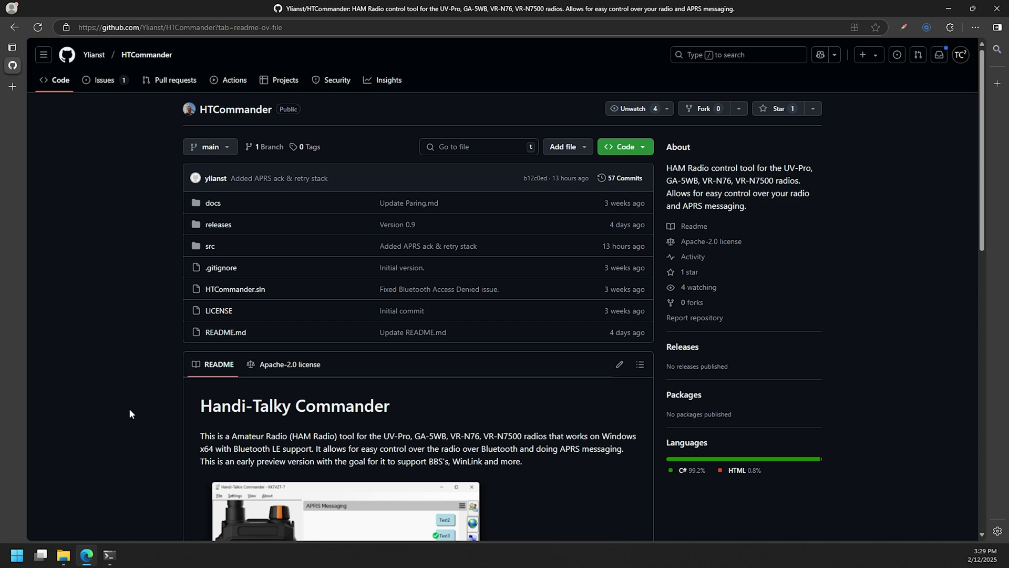
- Scroll the HTCommander README past Radio Support and Features to the Installation zip link
{"action": "scroll", "coordinate": [130, 414], "scroll_direction": "down", "scroll_amount": 1}
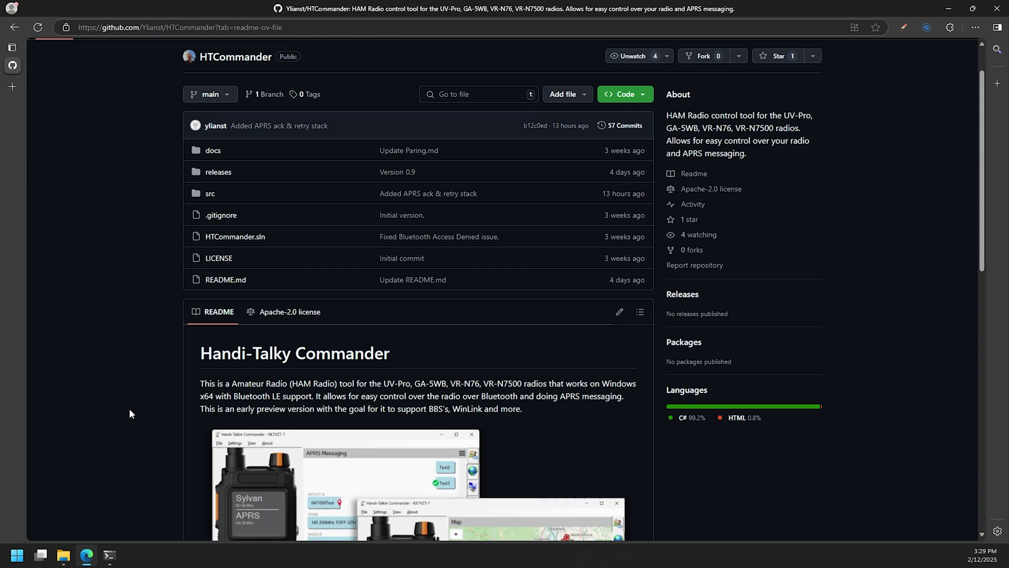
{"action": "scroll", "coordinate": [131, 414], "scroll_direction": "down", "scroll_amount": 5}
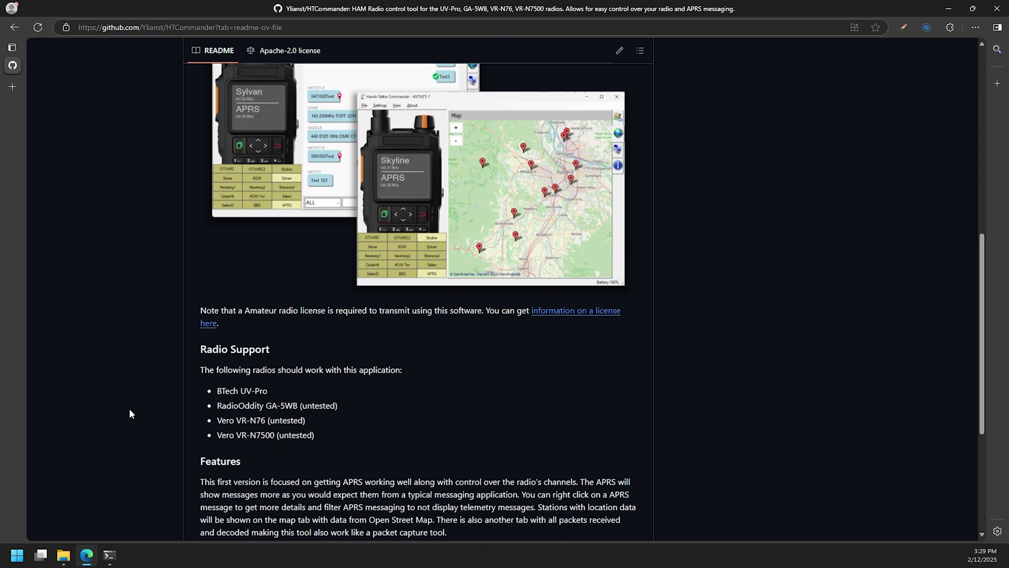
{"action": "scroll", "coordinate": [130, 413], "scroll_direction": "down", "scroll_amount": 4}
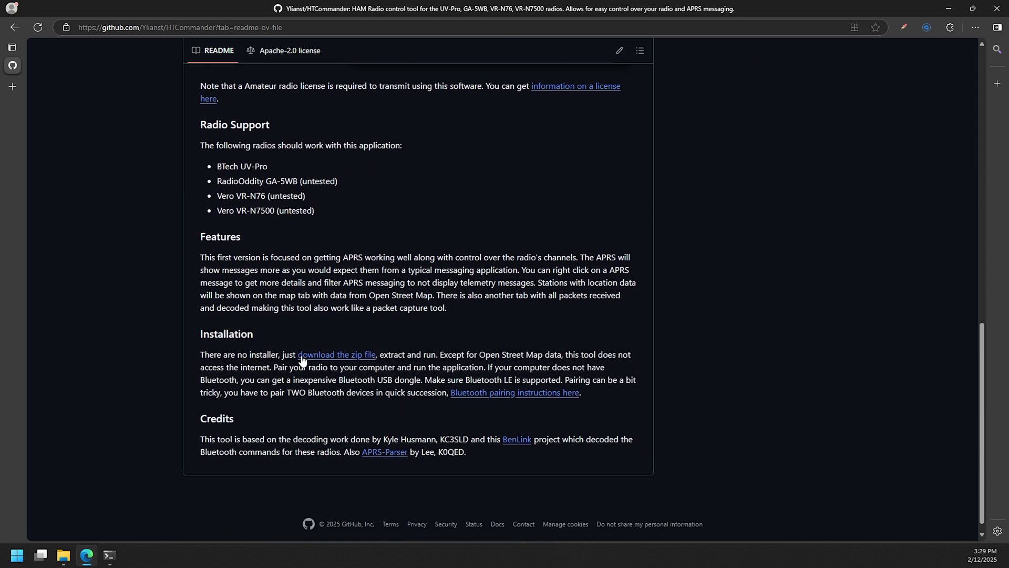
- Download HTCommander-0.9.zip and bring up the Video Work downloads folder
{"action": "left_click", "coordinate": [348, 361]}
{"action": "left_click", "coordinate": [64, 555]}
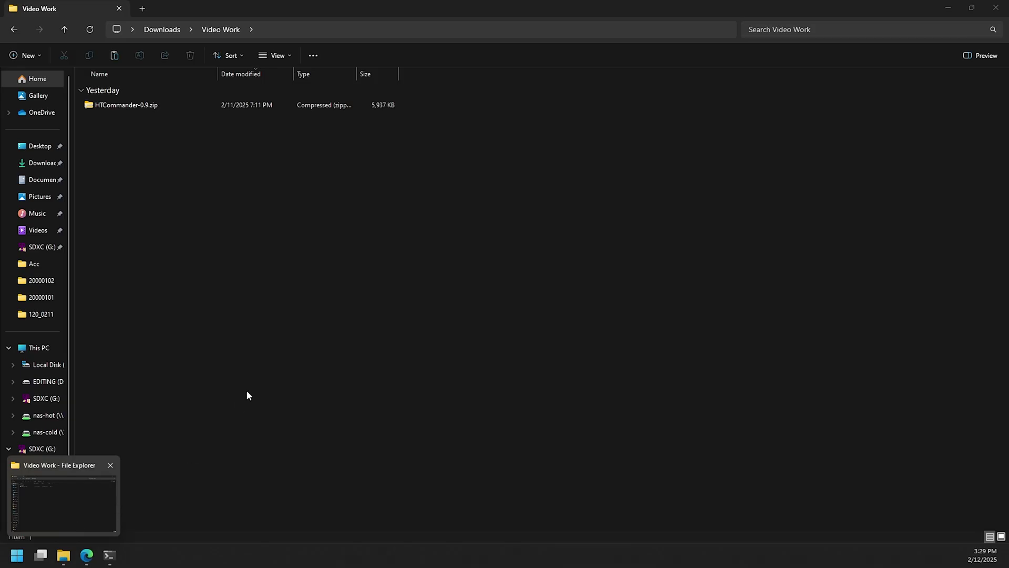
{"action": "left_click", "coordinate": [254, 381]}
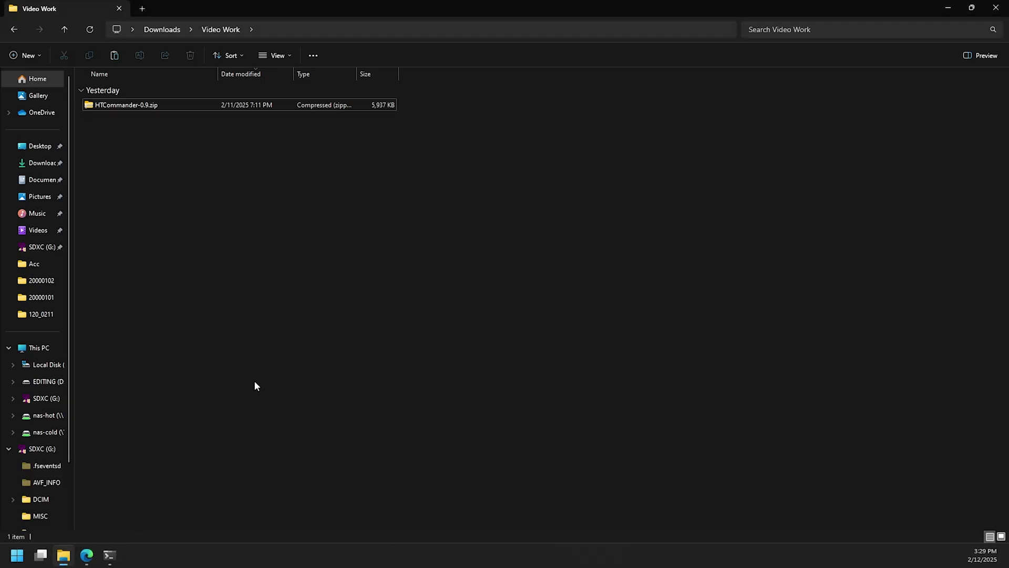
- Extract HTCommander-0.9.zip without auto-opening, then open the HTCommander-0.9 folder
{"action": "right_click", "coordinate": [125, 107]}
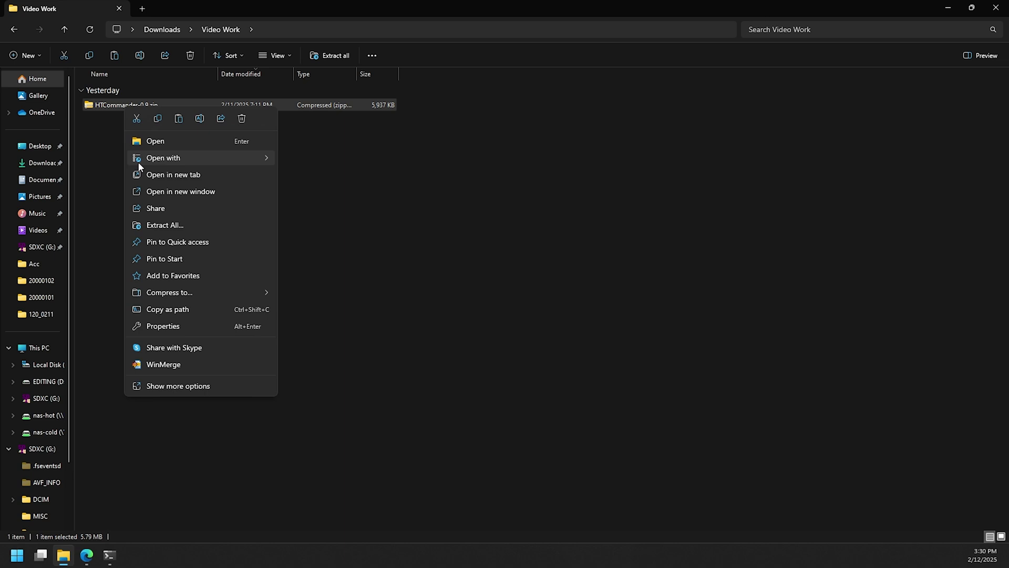
{"action": "left_click", "coordinate": [158, 224]}
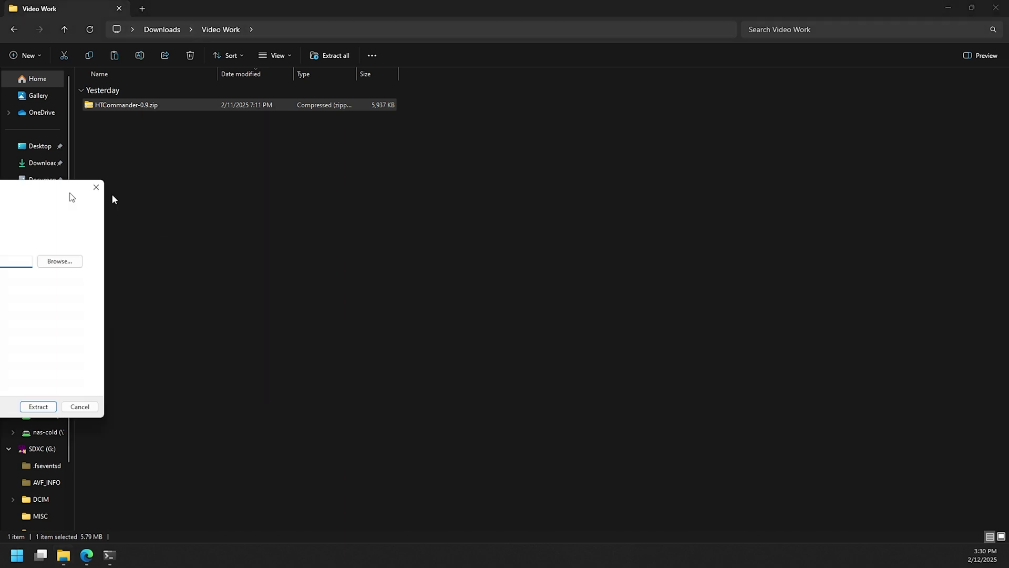
{"action": "left_click", "coordinate": [250, 299]}
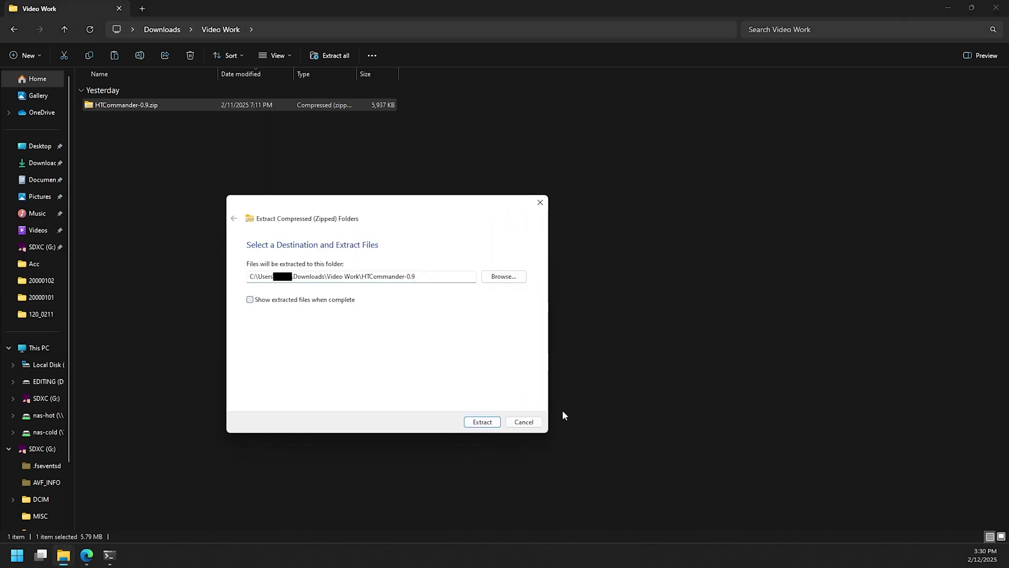
{"action": "left_click", "coordinate": [484, 422]}
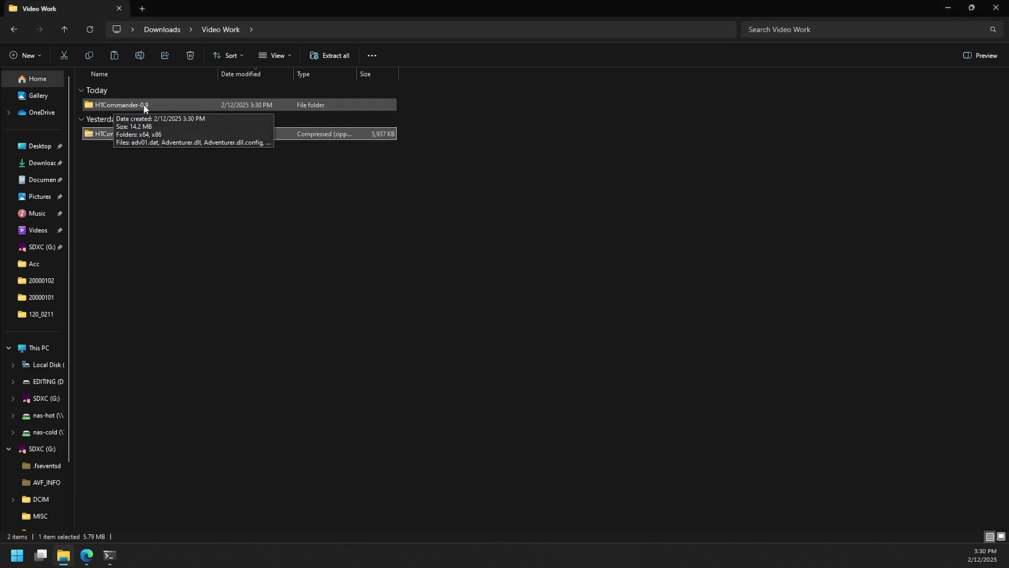
{"action": "double_click", "coordinate": [145, 106]}
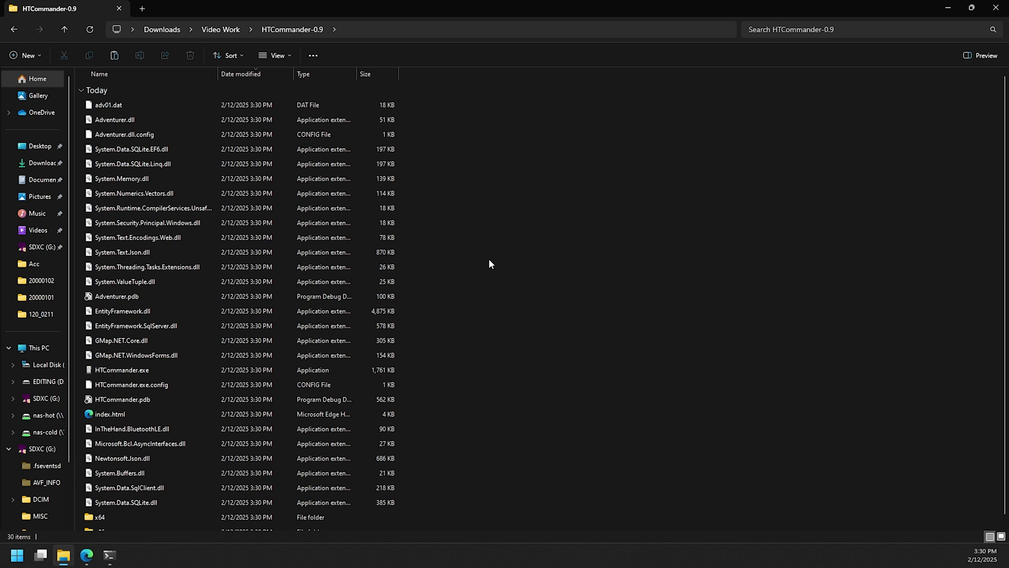
- Scan for a new Bluetooth device from Bluetooth & other devices settings, finding UV-PRO and VR-N76
{"action": "left_click", "coordinate": [21, 557]}
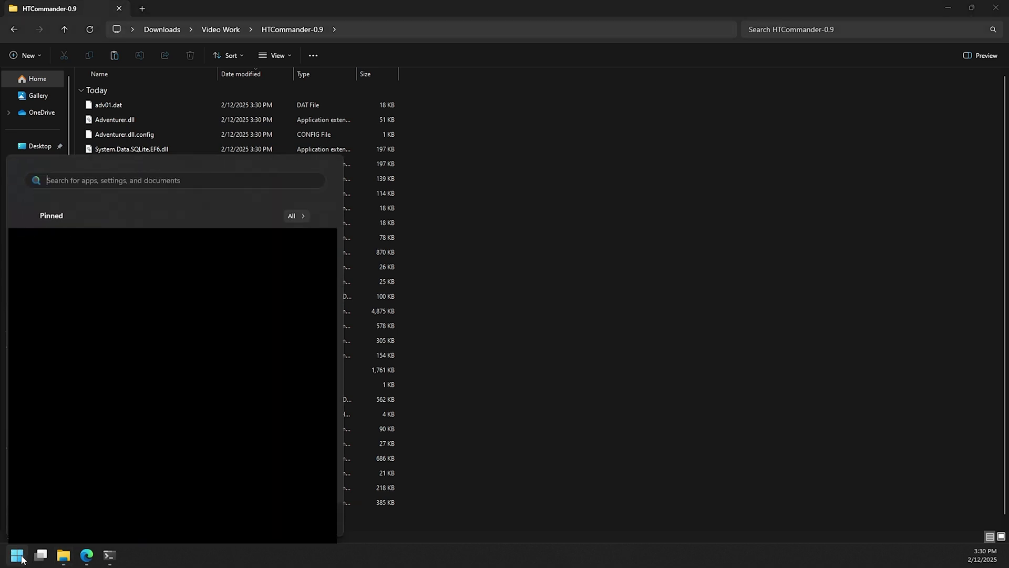
{"action": "type", "text": "bluetooth"}
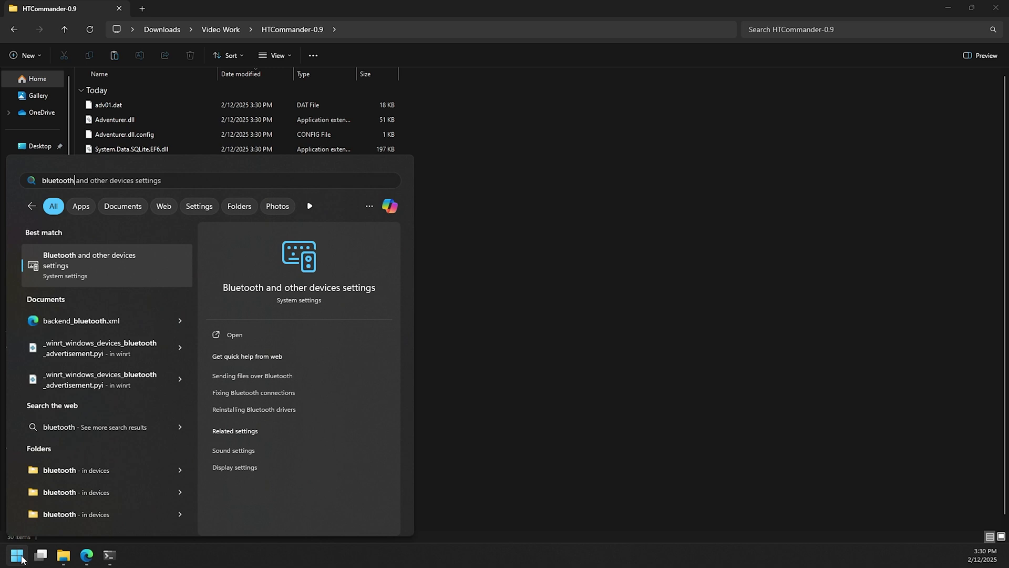
{"action": "left_click", "coordinate": [51, 269]}
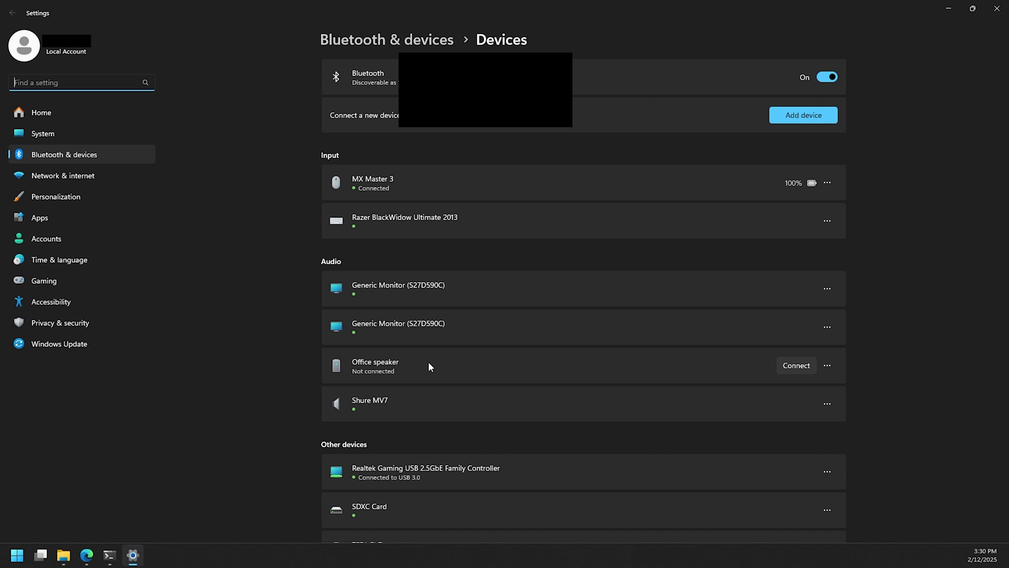
{"action": "left_click", "coordinate": [780, 121]}
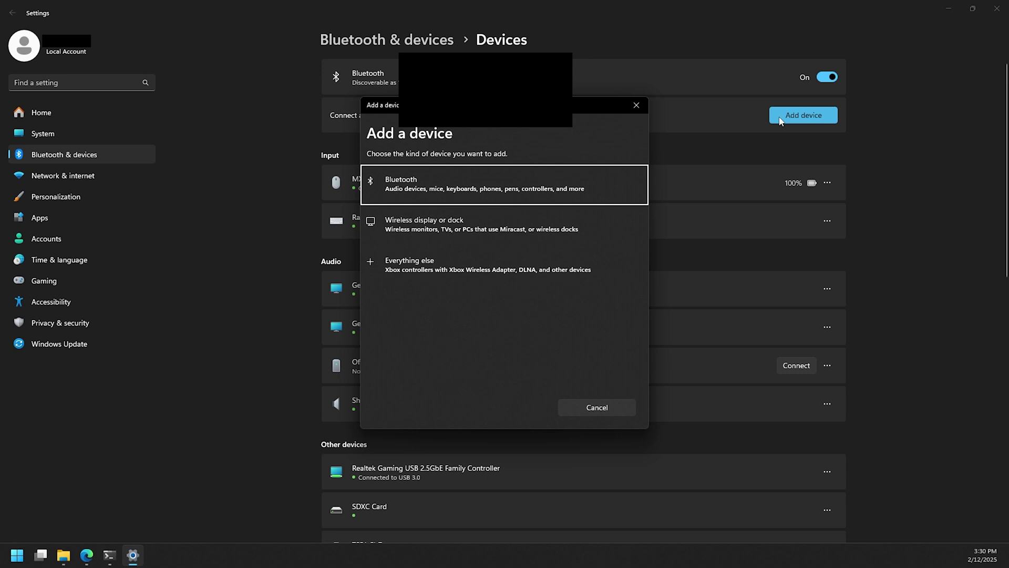
{"action": "left_click", "coordinate": [398, 186]}
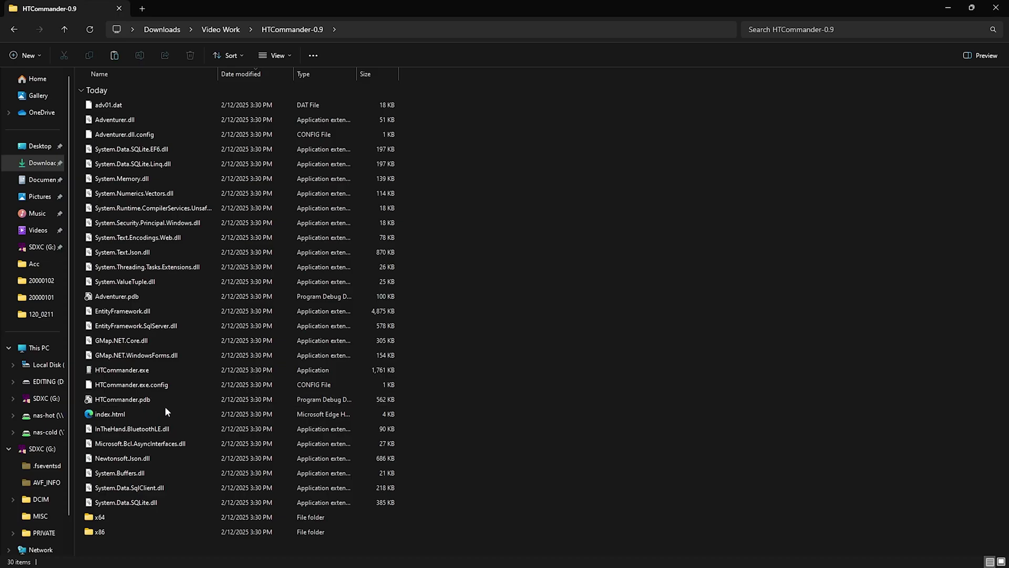
- Launch HTCommander.exe, getting past the SmartScreen warning with More info and Run anyway
{"action": "left_click", "coordinate": [98, 372]}
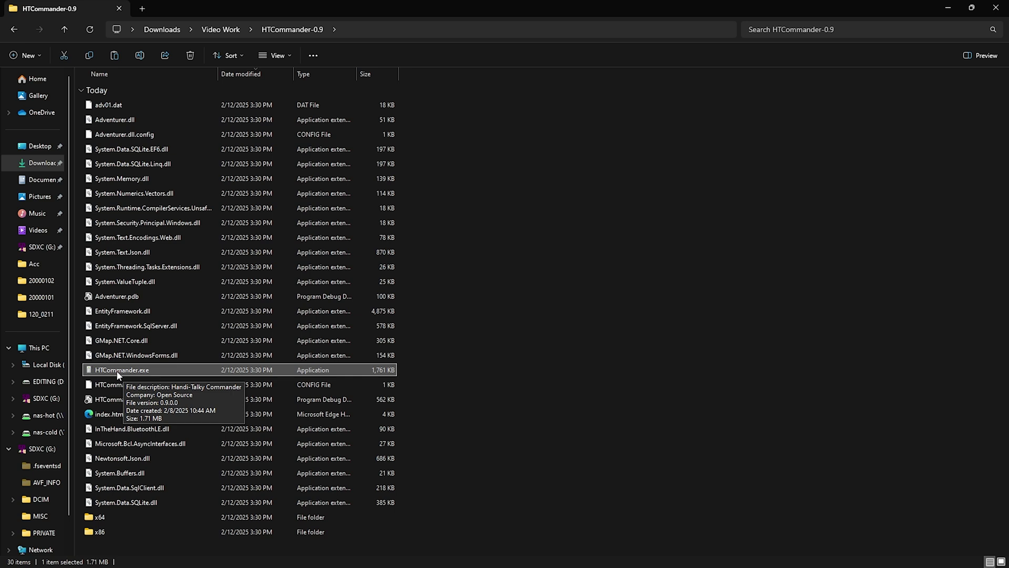
{"action": "double_click", "coordinate": [118, 371]}
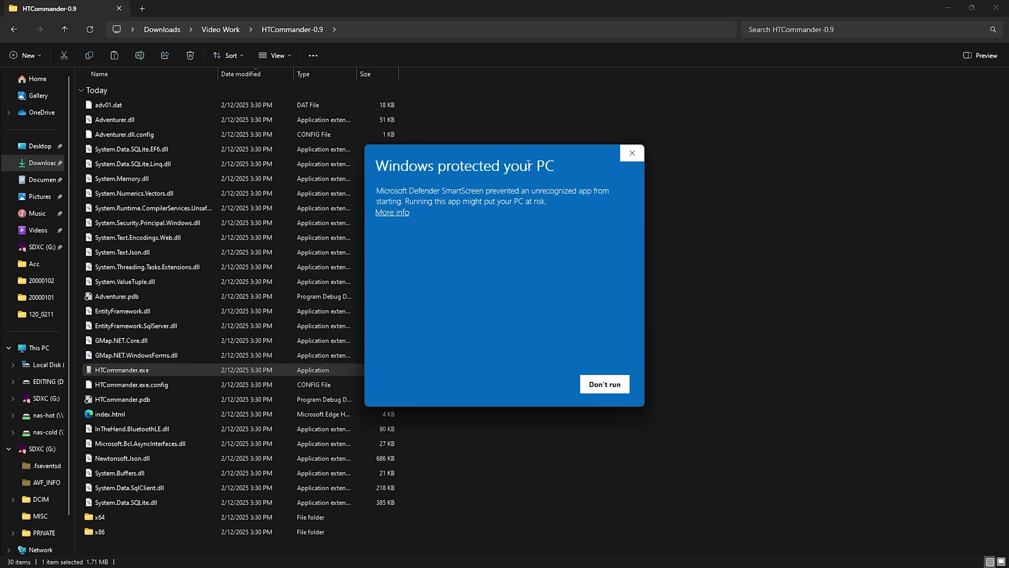
{"action": "left_click", "coordinate": [394, 213]}
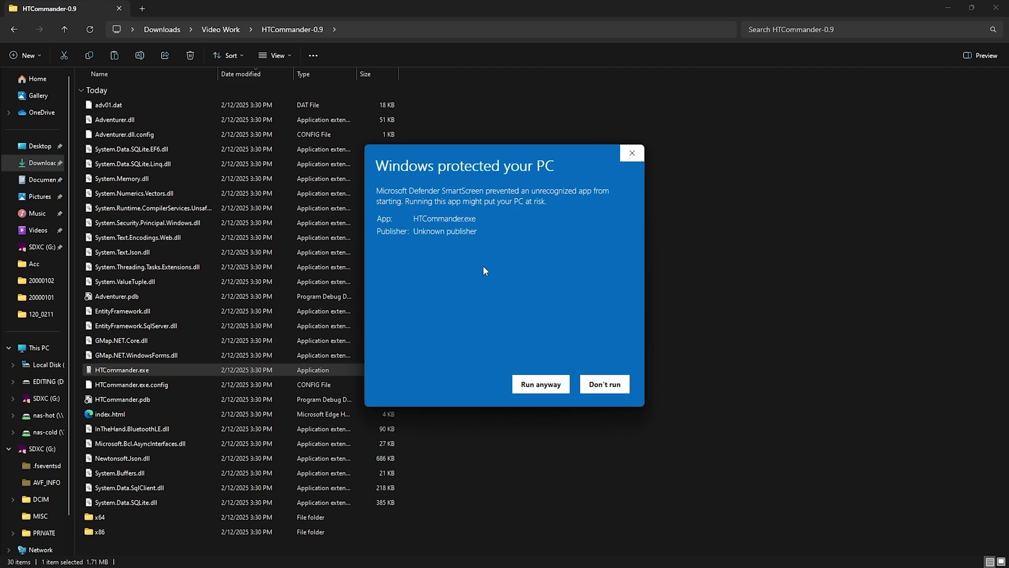
{"action": "left_click", "coordinate": [523, 374]}
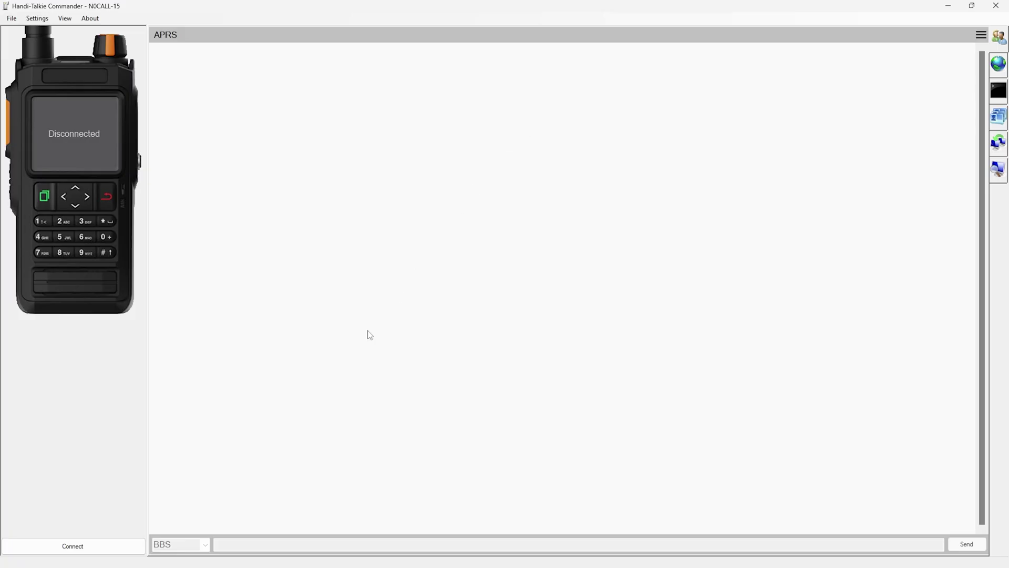
- Connect HT Commander to the radio on APRS at 145.525 MHz
{"action": "left_click", "coordinate": [90, 545]}
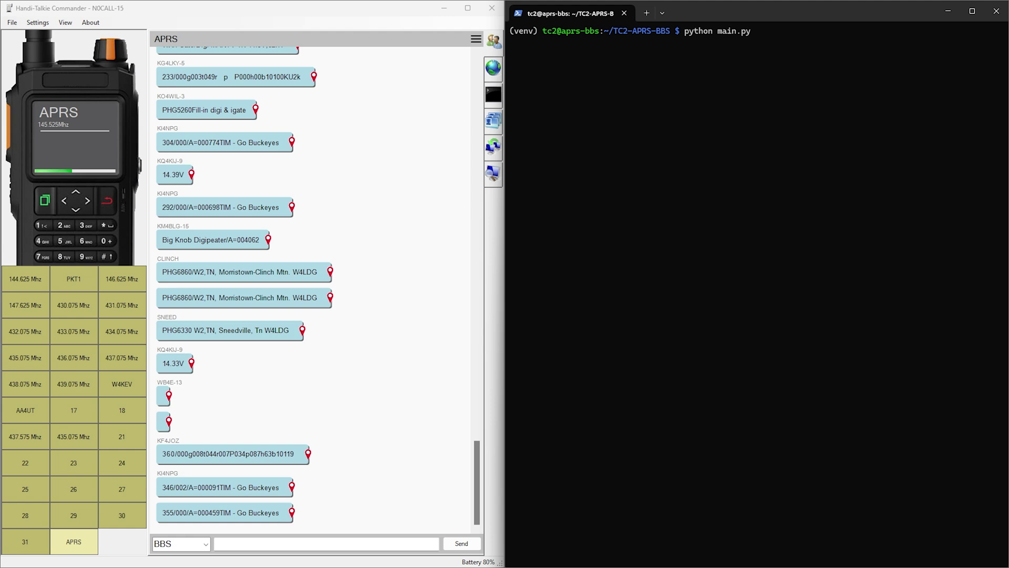
- Start the TC2-BBS server and send 'hi' to the BBS recipient
{"action": "key", "text": "Return"}
{"action": "left_click", "coordinate": [413, 226]}
{"action": "left_click", "coordinate": [182, 544]}
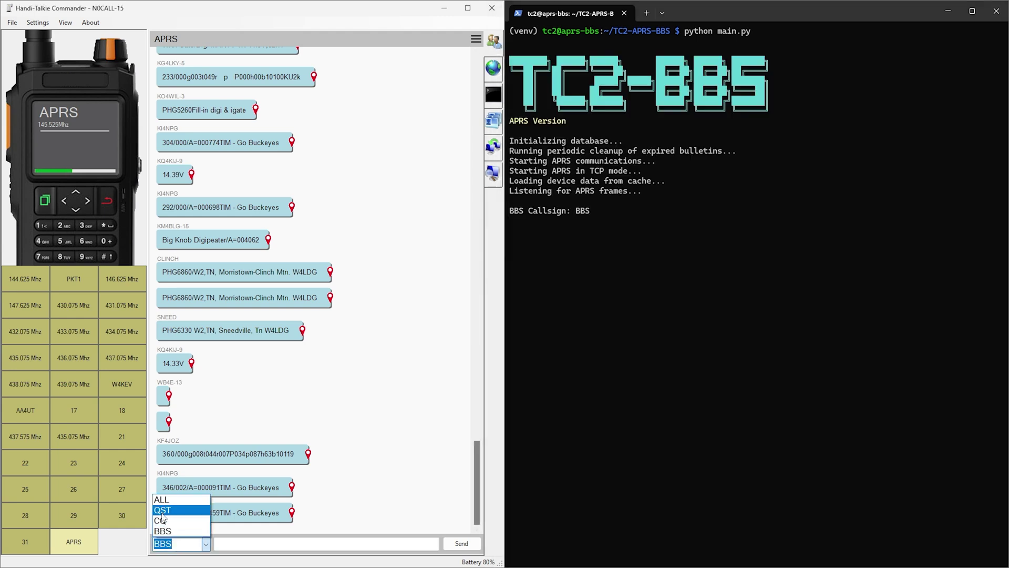
{"action": "left_click", "coordinate": [173, 532]}
{"action": "left_click", "coordinate": [294, 544]}
{"action": "type", "text": "hi"}
{"action": "left_click", "coordinate": [453, 545]}
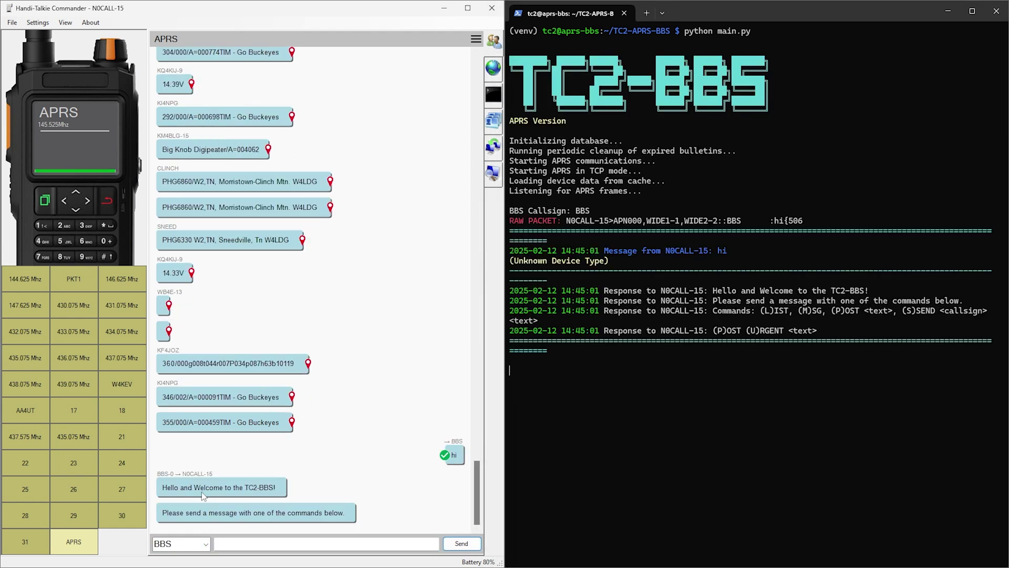
- List bulletins with L, post 'Test post from HT Commander!', then list again
{"action": "left_click", "coordinate": [221, 544]}
{"action": "type", "text": "L"}
{"action": "key", "text": "Return"}
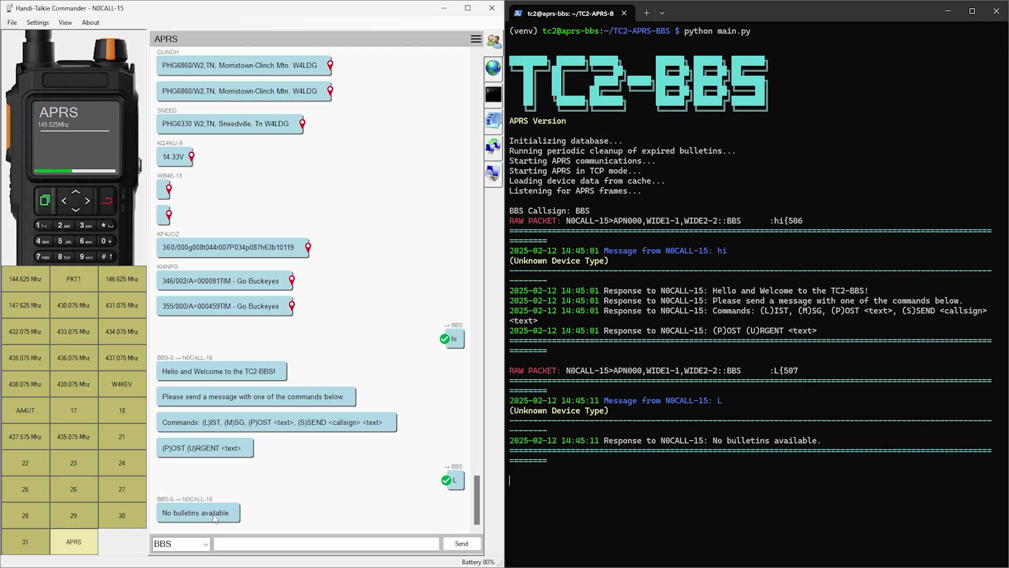
{"action": "type", "text": "P Test post from HT Commander!"}
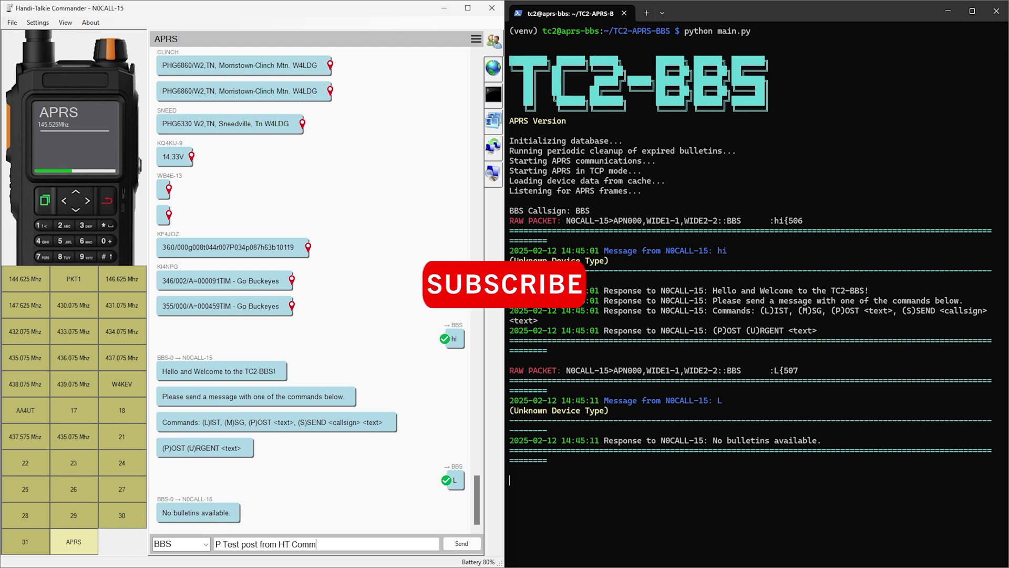
{"action": "left_click", "coordinate": [471, 548]}
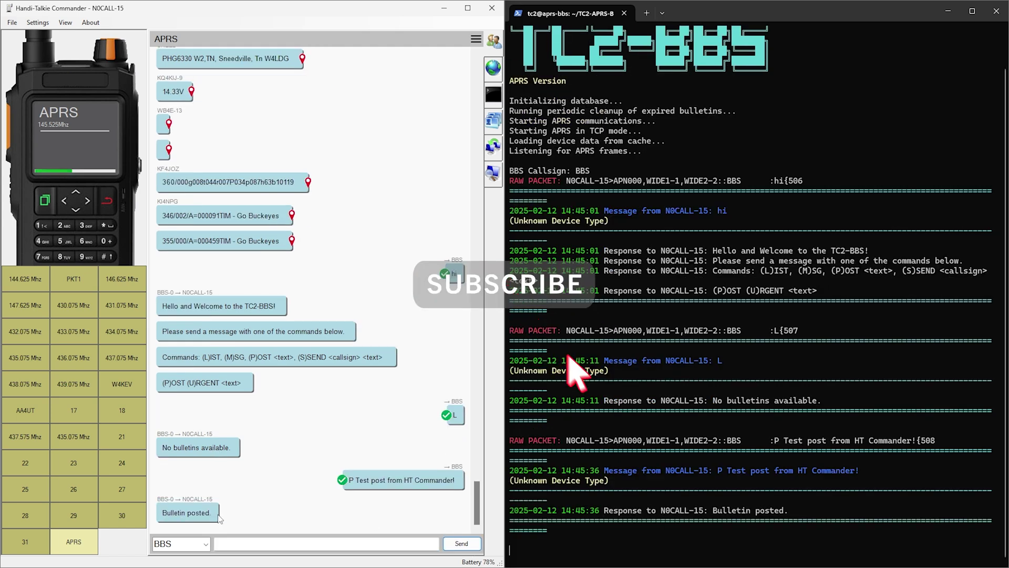
{"action": "type", "text": "L"}
{"action": "left_click", "coordinate": [458, 544]}
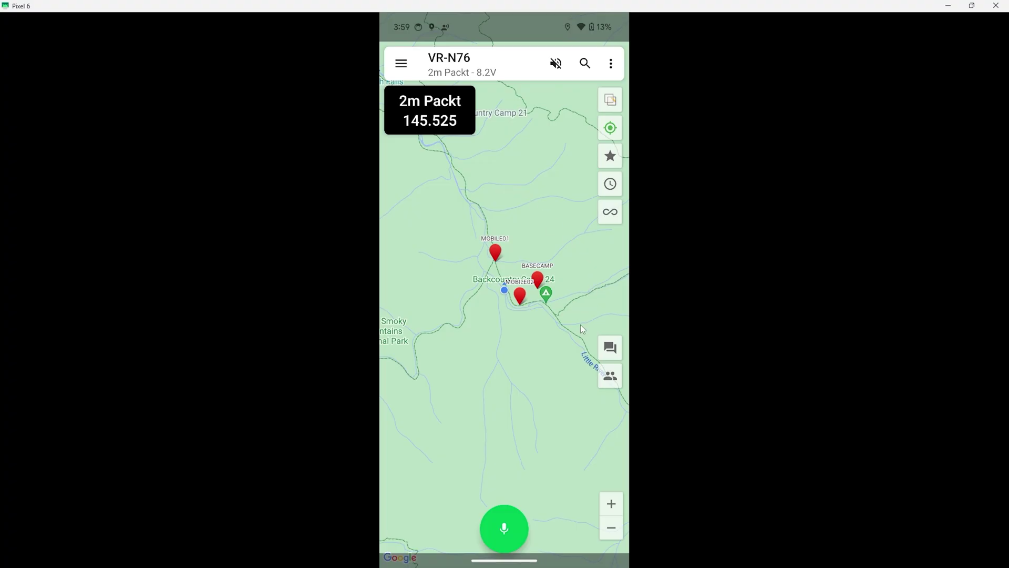
- Switch the phone's VR-N76 app from its station map to the Message tab
{"action": "left_click", "coordinate": [610, 348]}
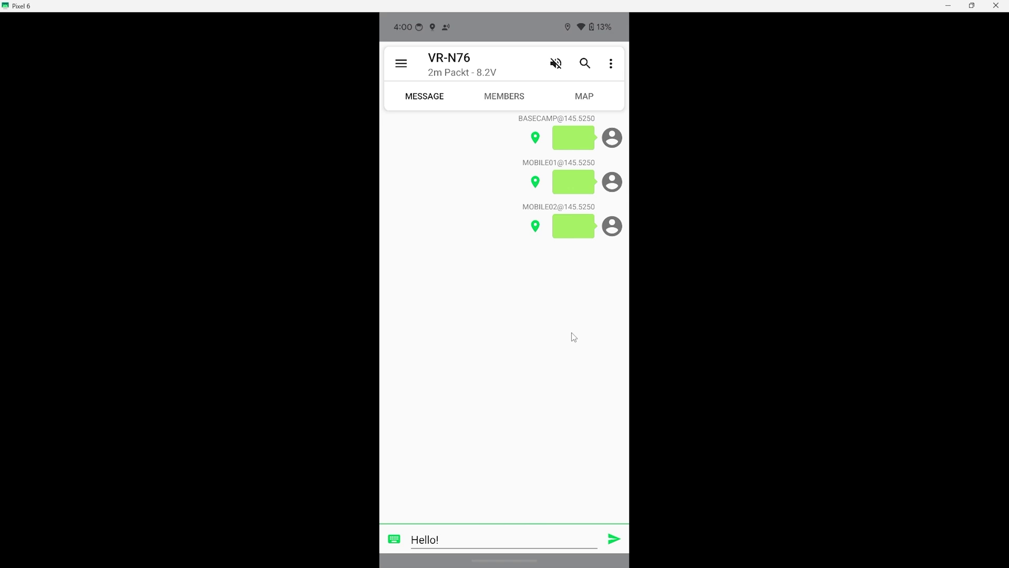